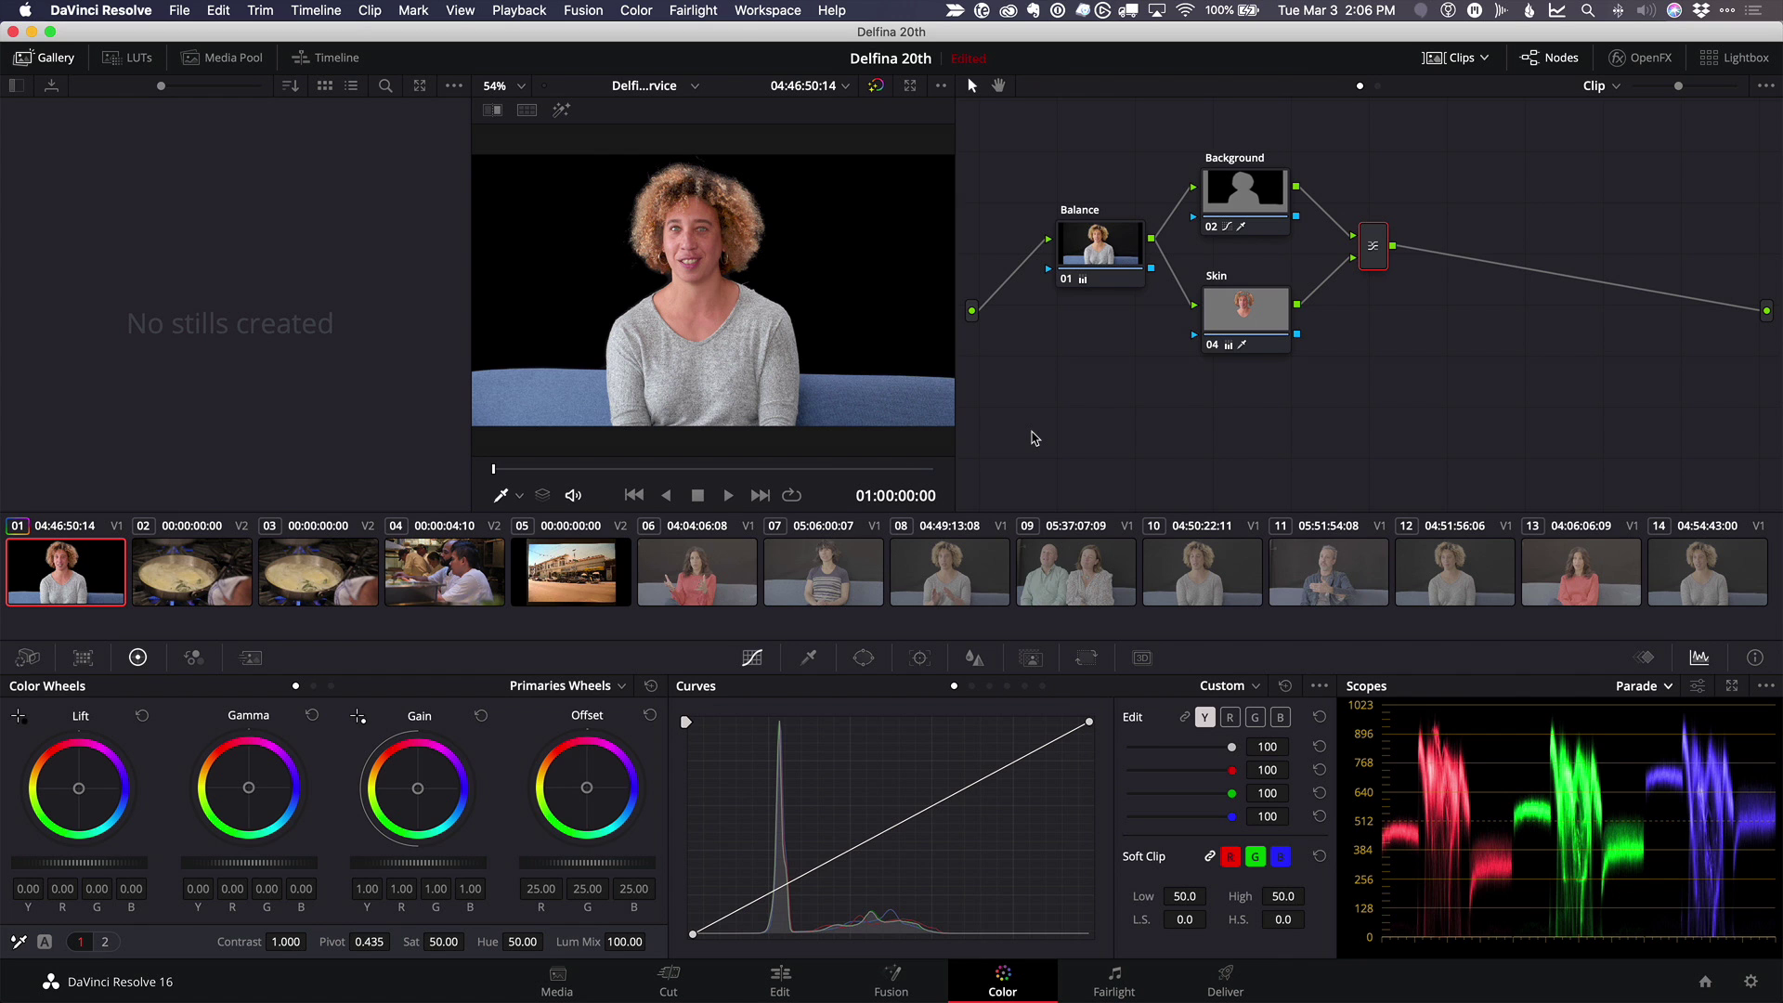
Select clips 14, 10 and 08, copy clip 01's grade onto them, then undo it.
click(1696, 573)
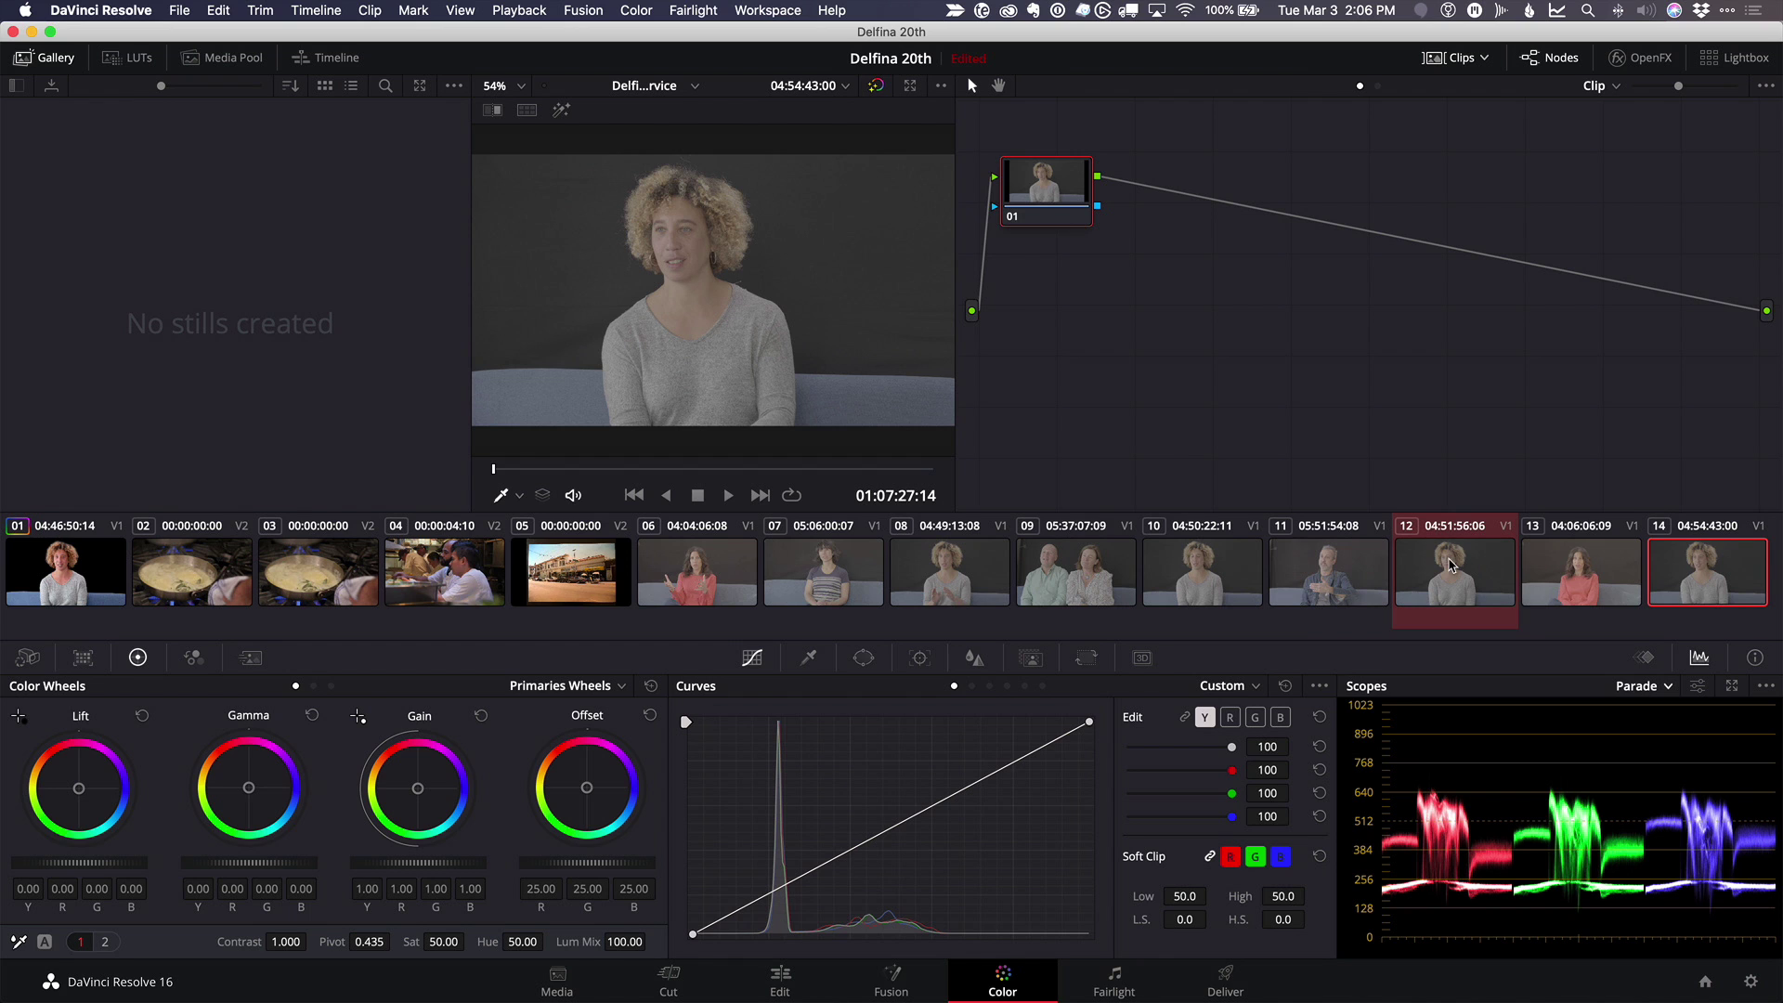
super+click(1204, 568)
super+click(949, 563)
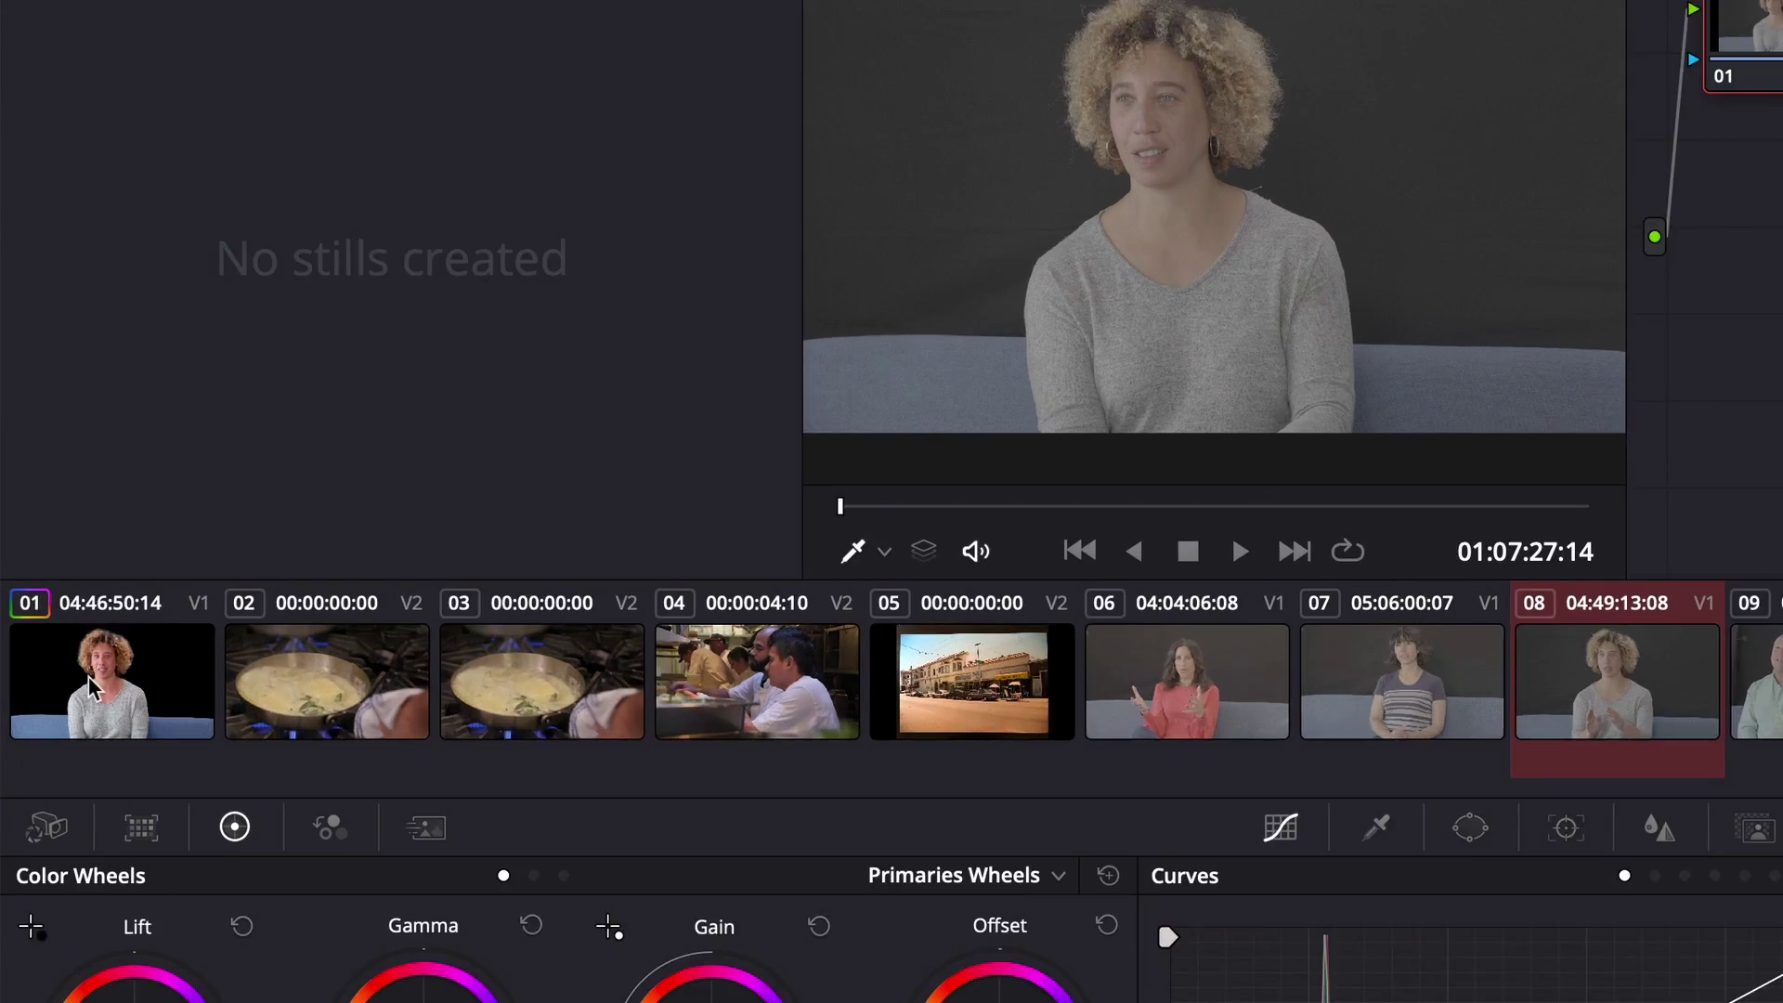
right_click(53, 576)
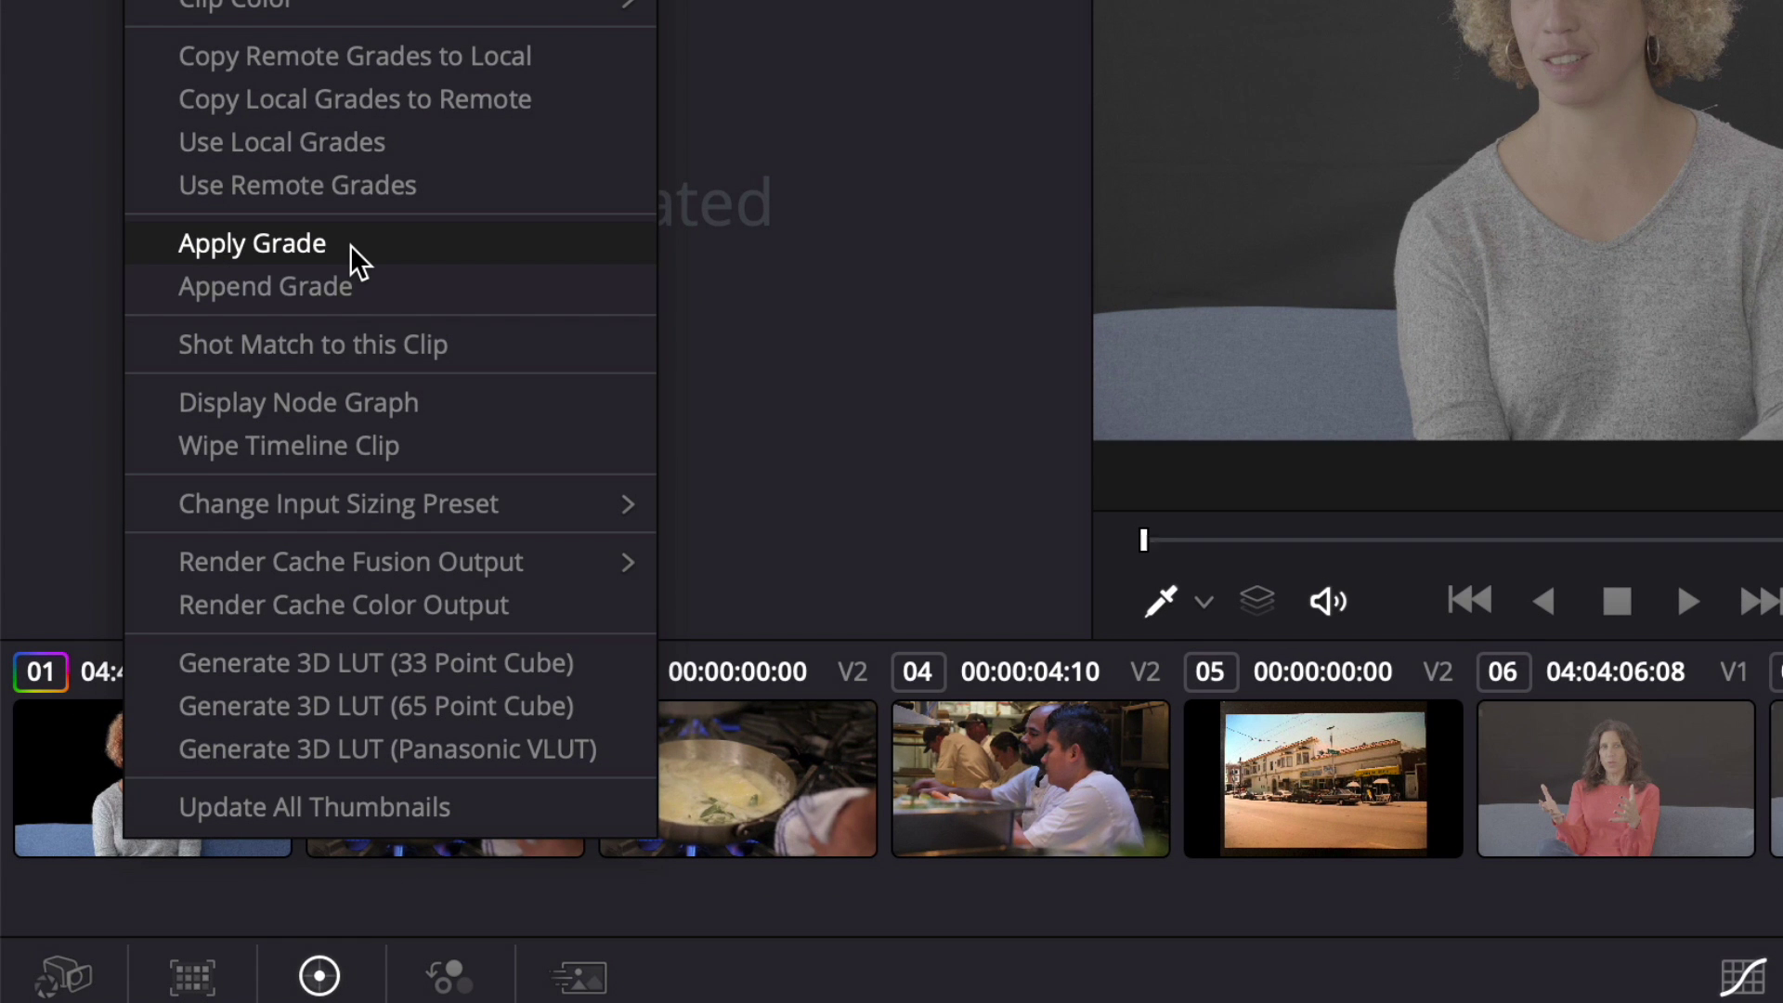
click(83, 347)
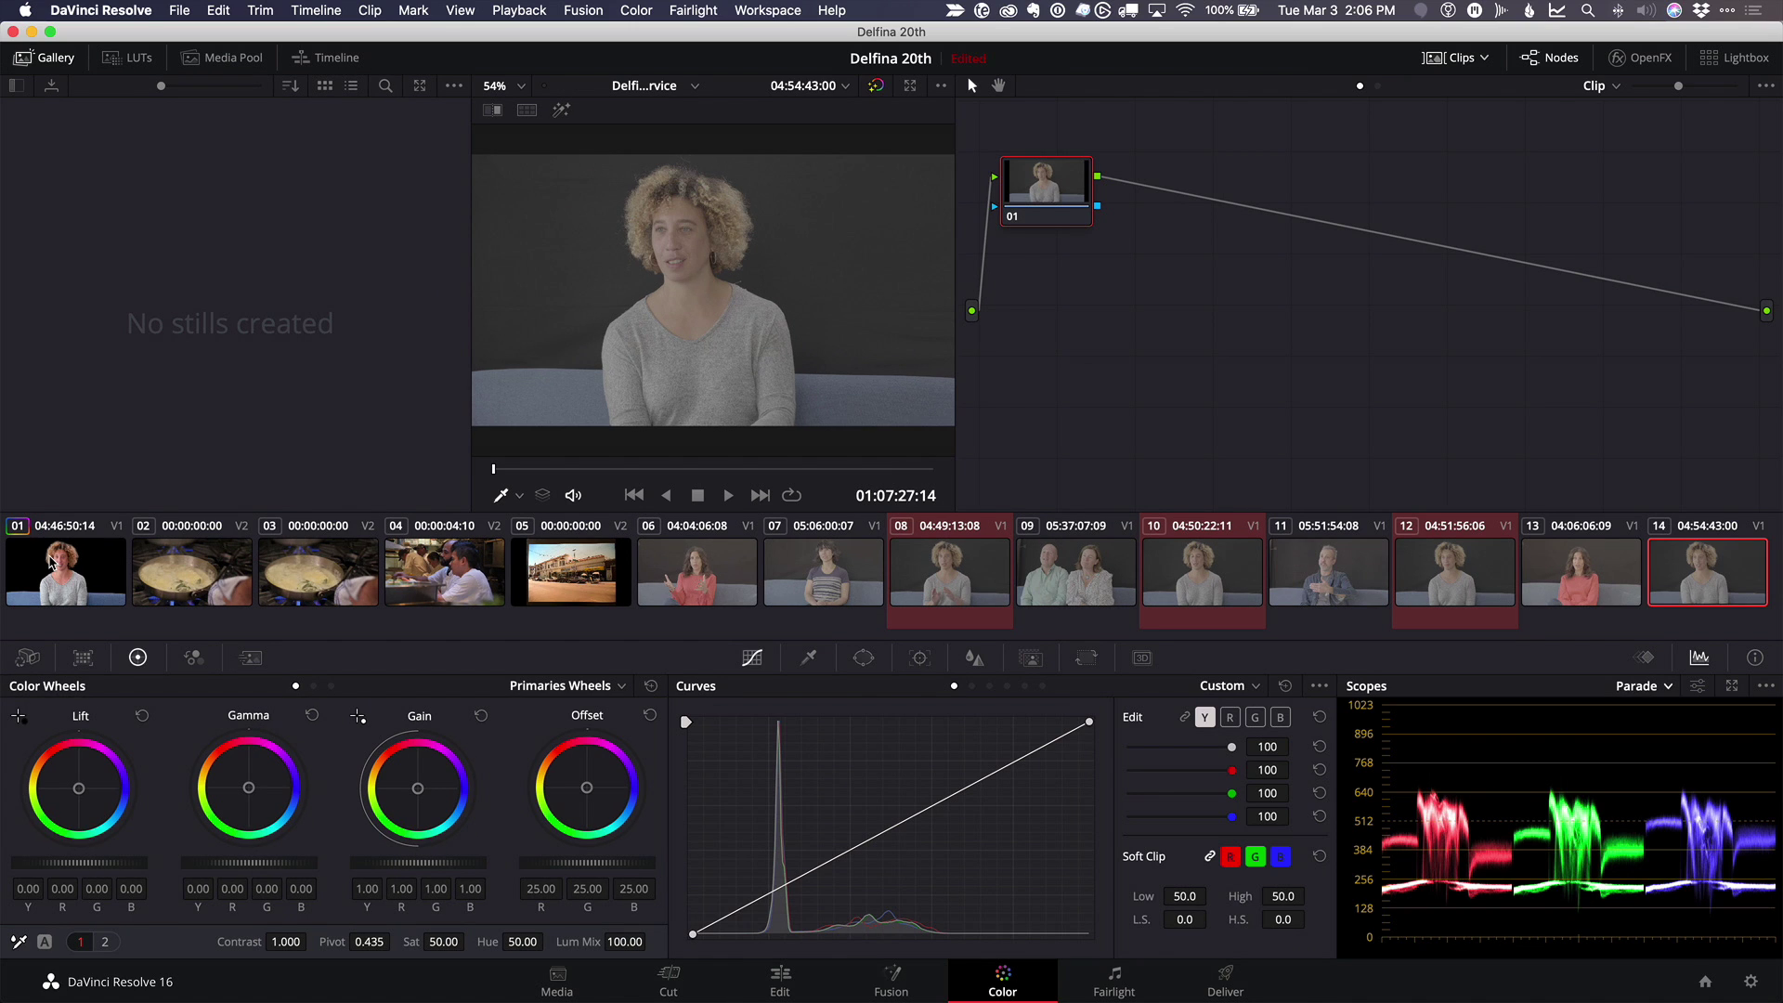
middle_click(51, 562)
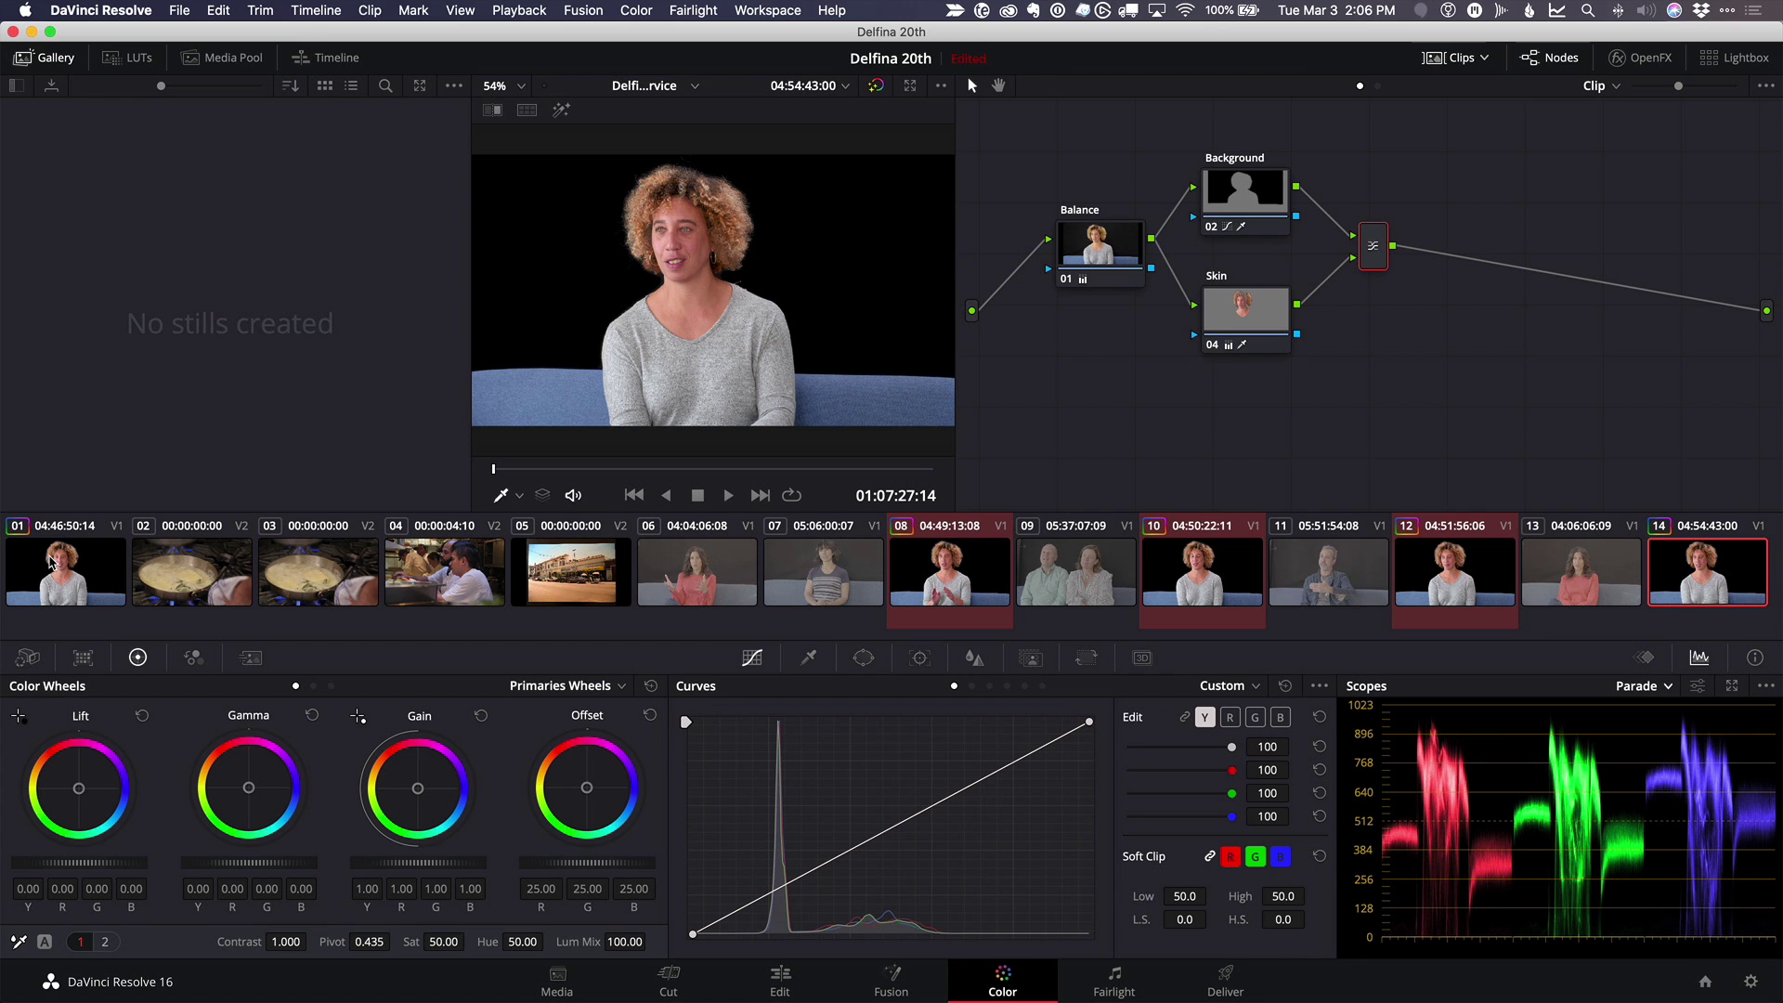
key(super+Home)
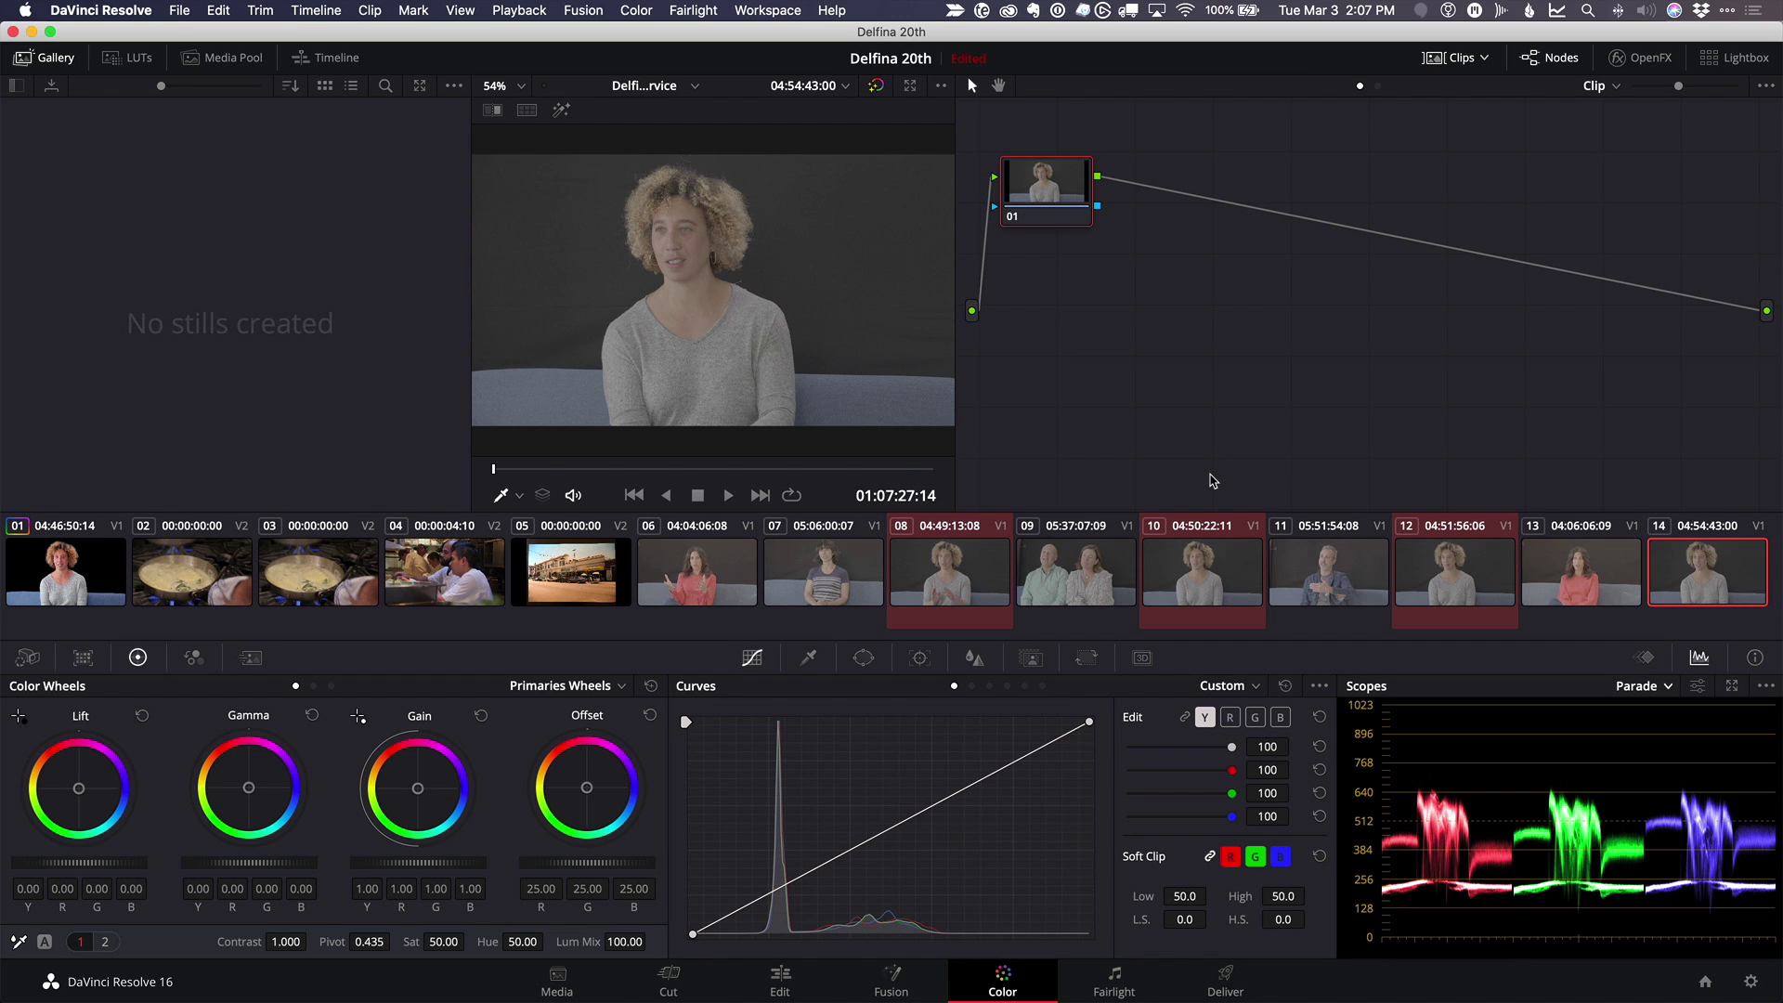
Make graded clip 01 current and show all 14 clips in the Lightbox grid.
click(54, 576)
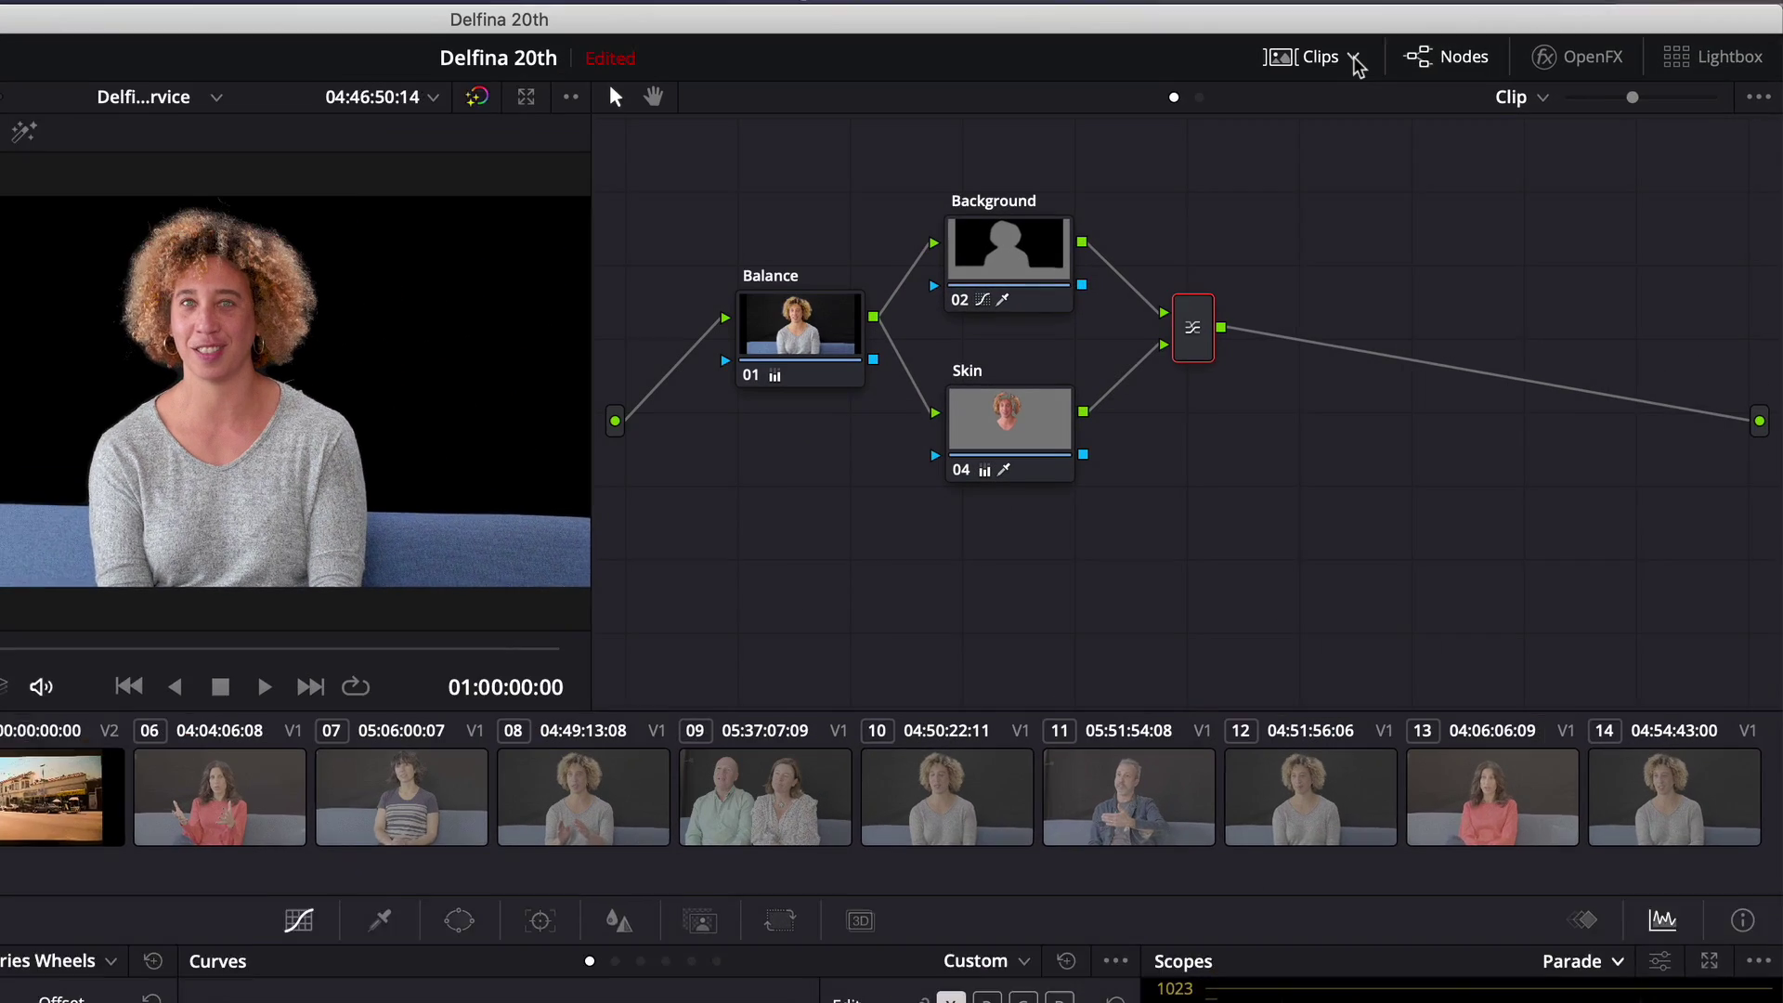
click(1356, 61)
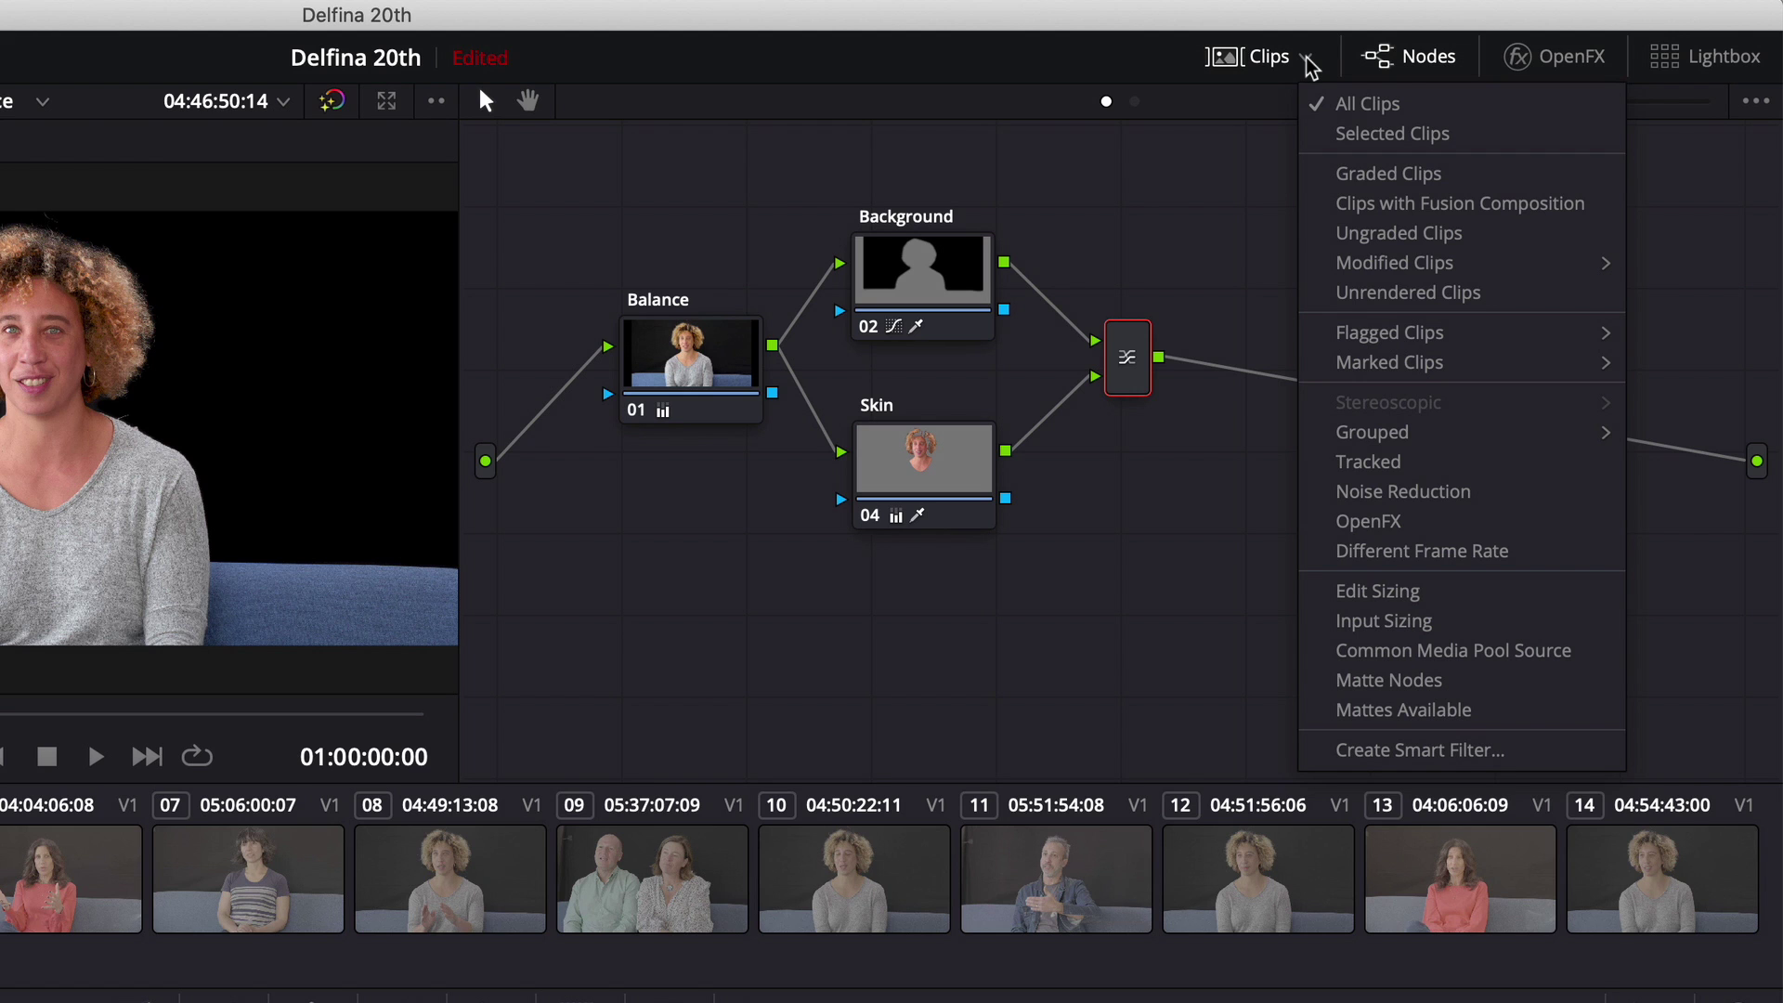
click(1224, 172)
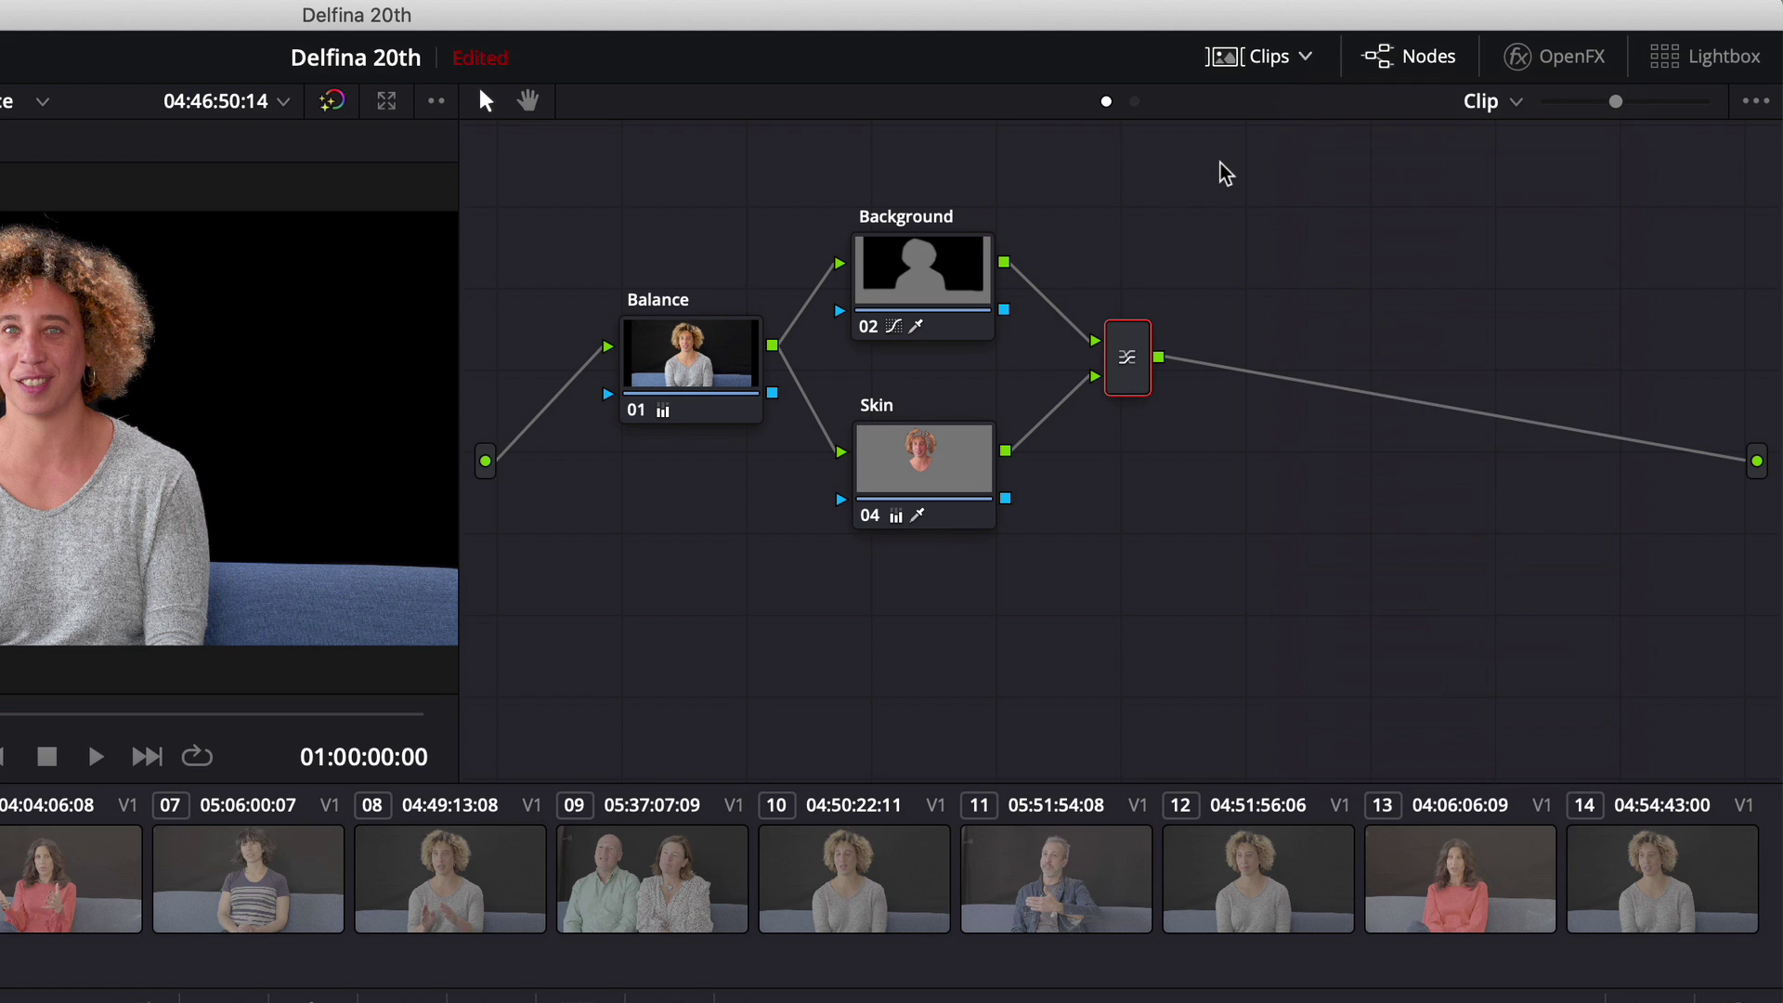
click(1707, 64)
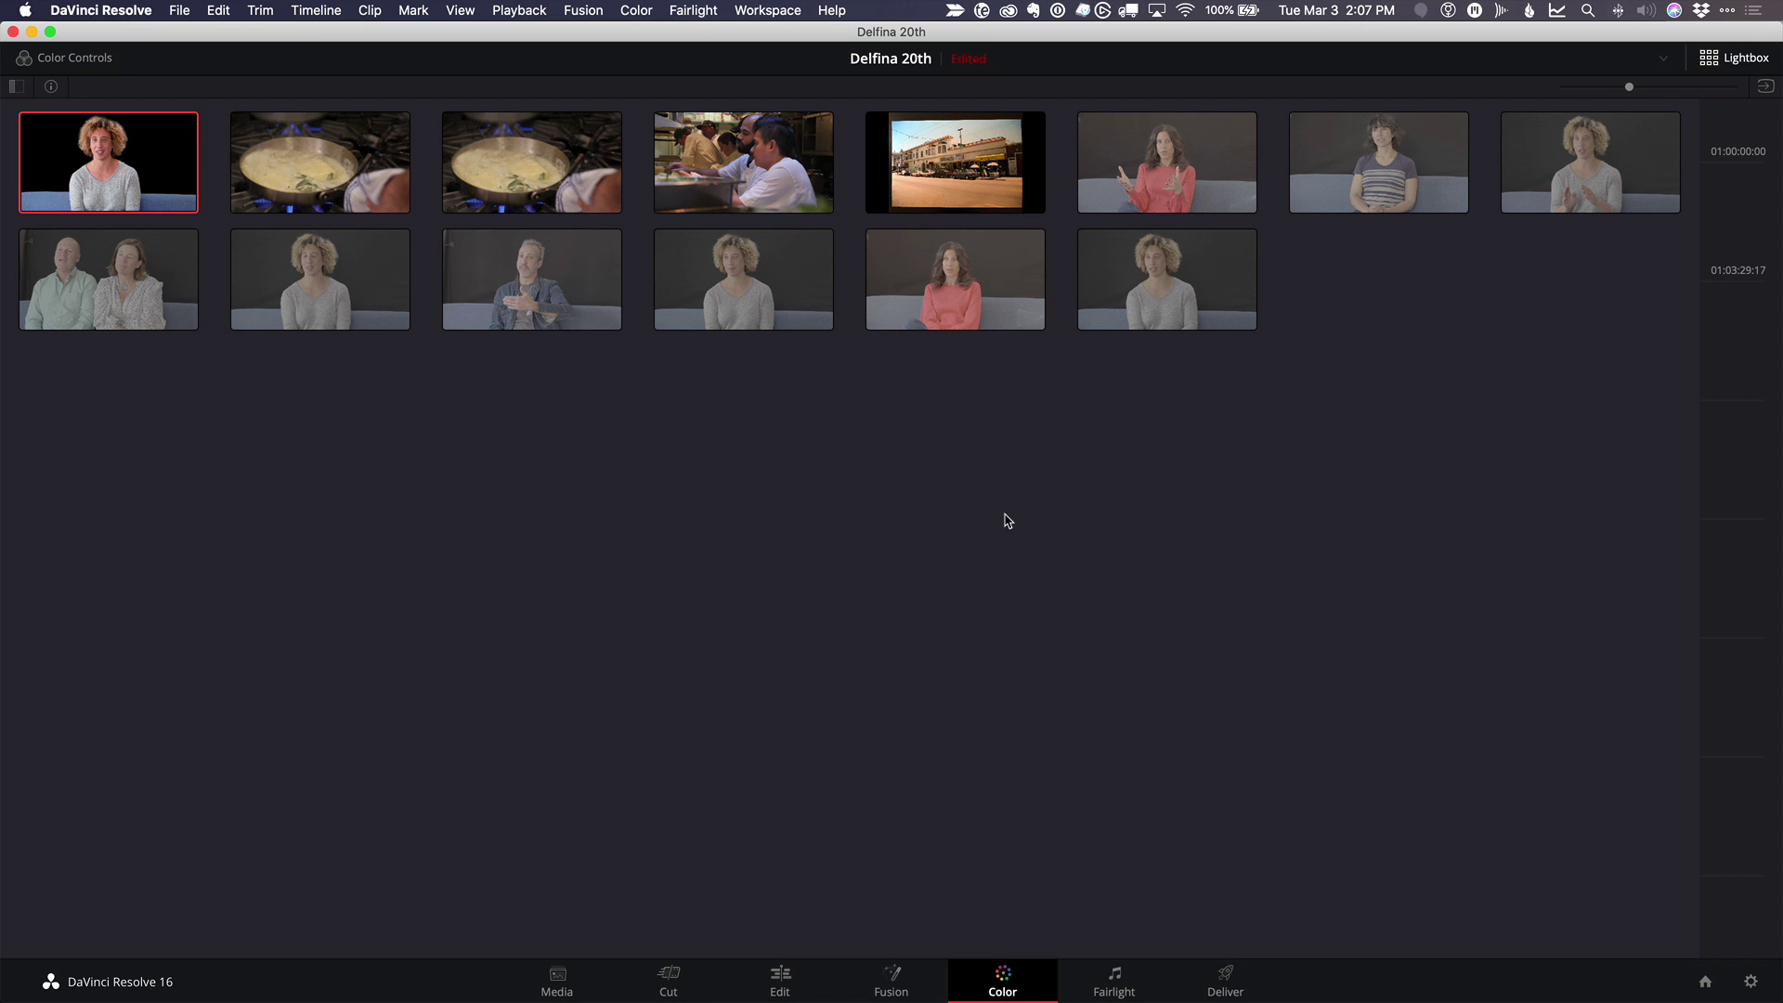
Resize the Lightbox thumbnails and select the woman's clips 14, 12, 10 and 08.
mouse_move(1630, 90)
mouse_down()
mouse_move(1573, 88)
mouse_move(1637, 88)
mouse_up()
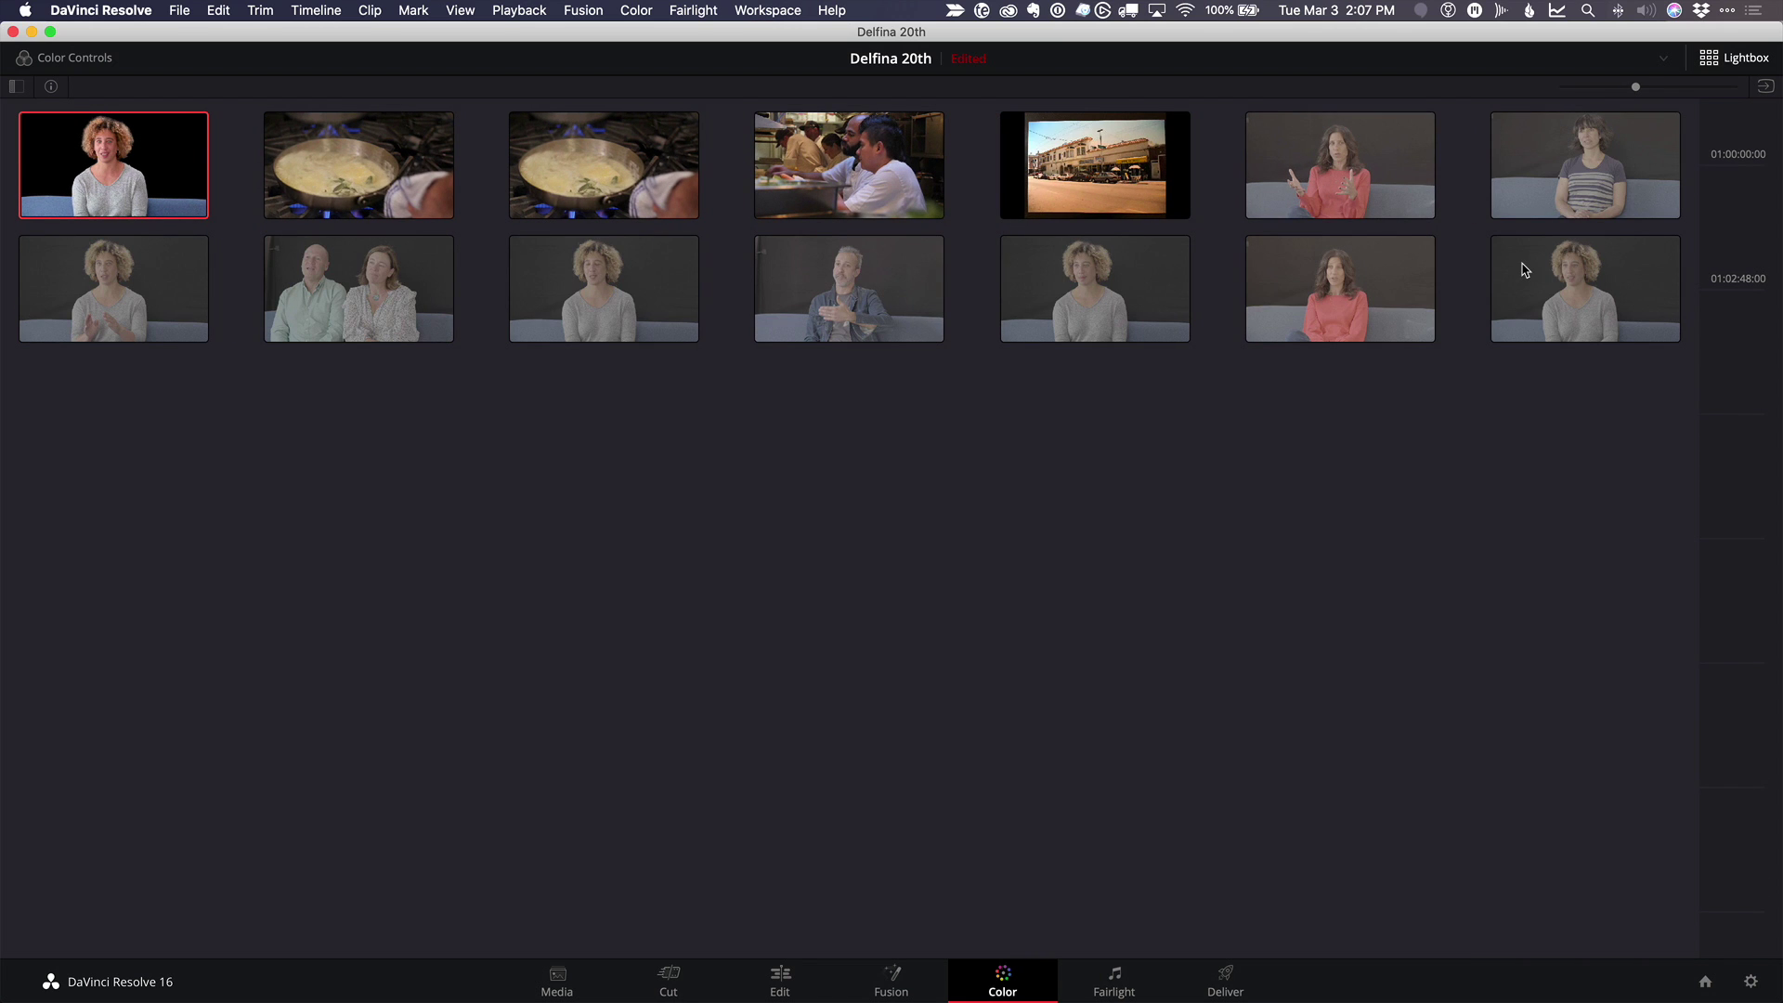
click(1560, 297)
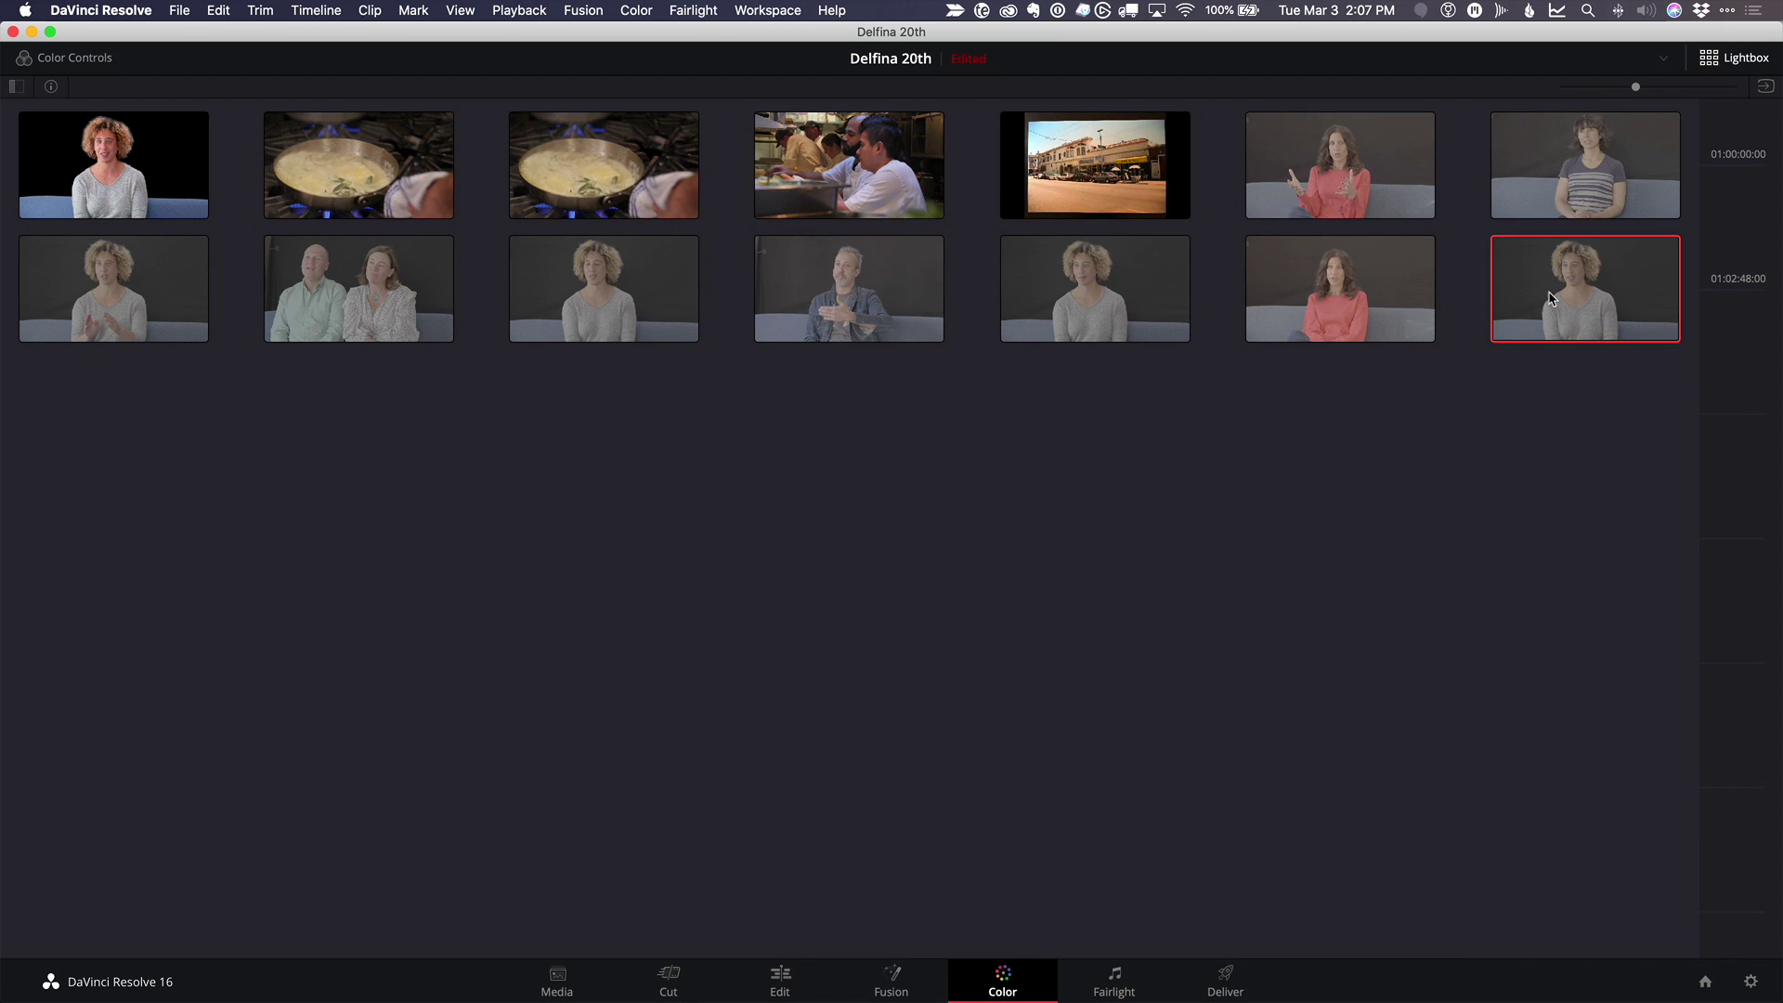
super+click(1110, 307)
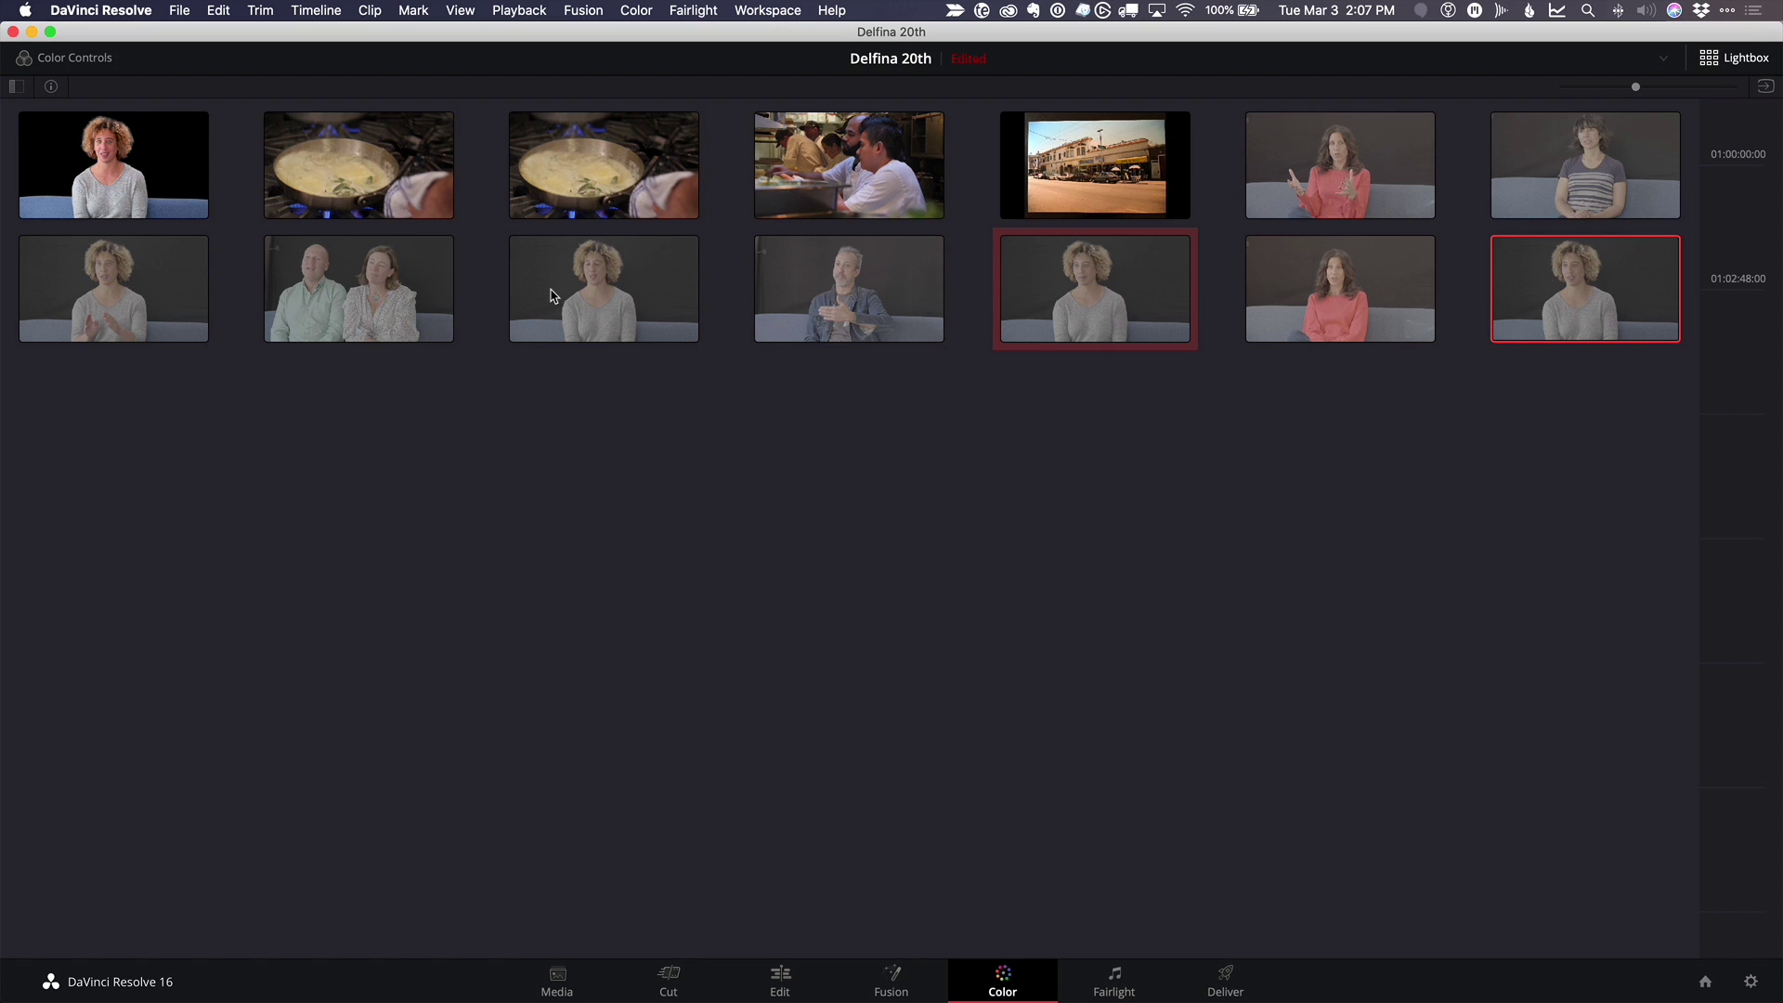
super+click(556, 298)
super+click(90, 313)
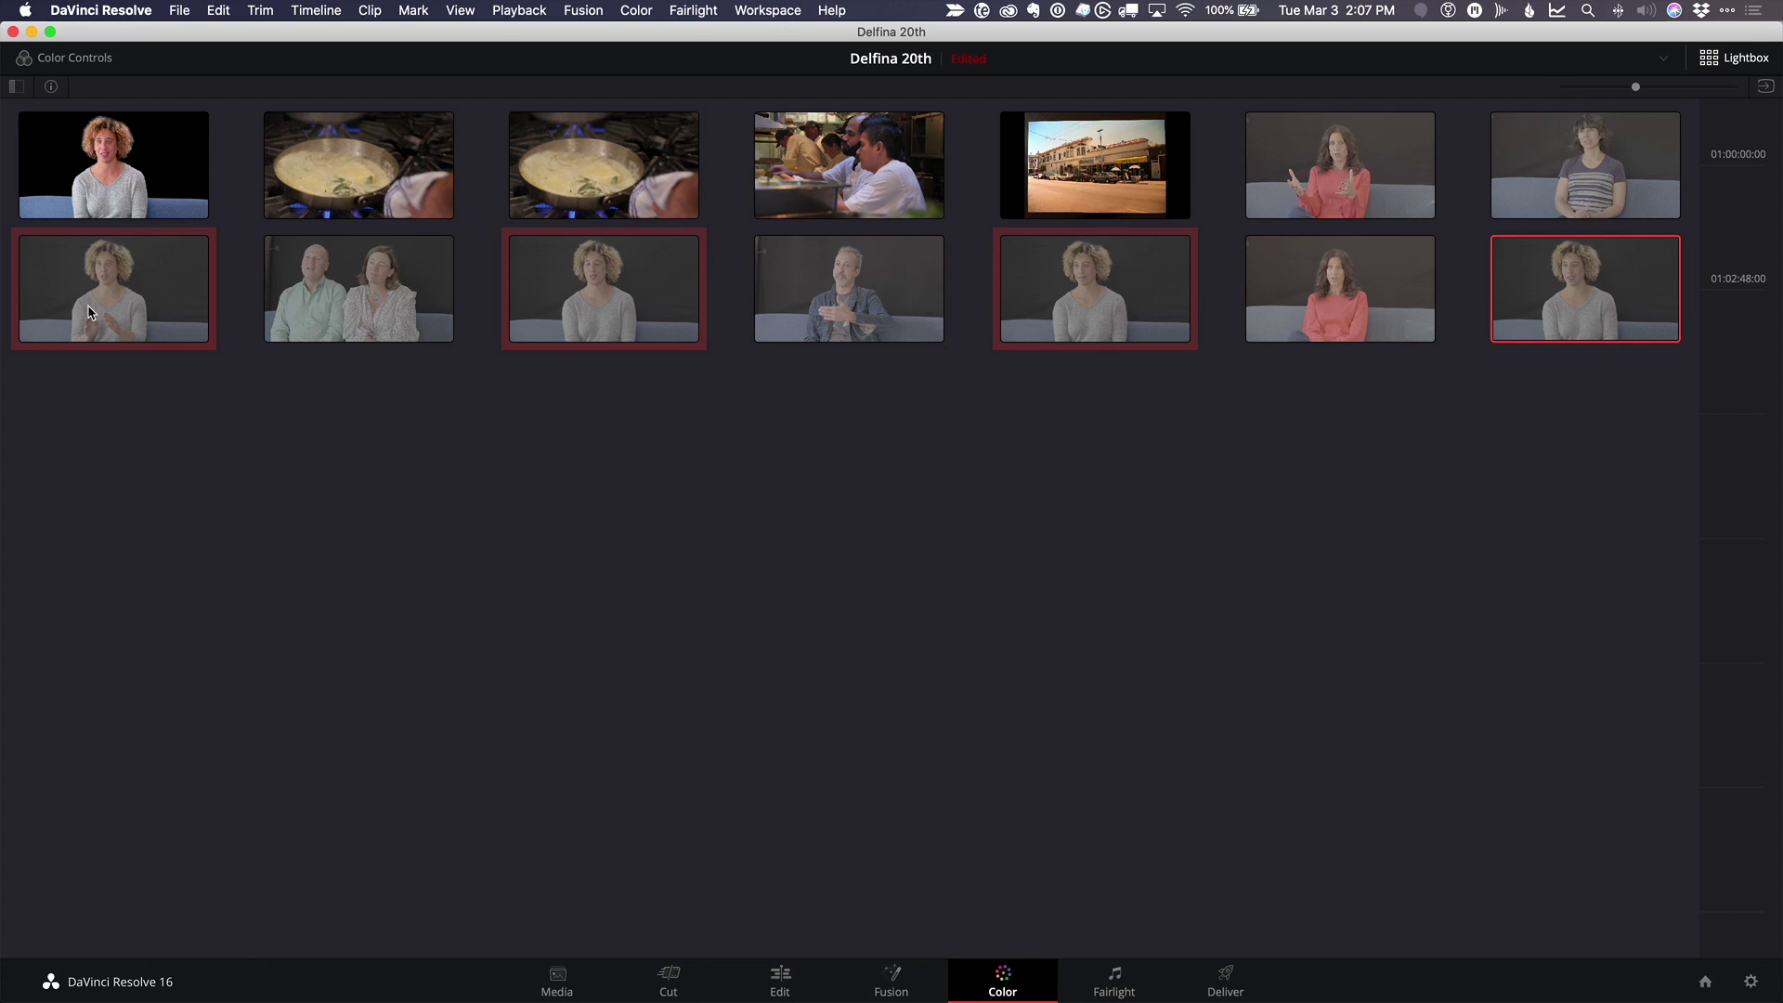
Apply clip 01's grade to the four clips, undo it, and exit the Lightbox.
middle_click(105, 160)
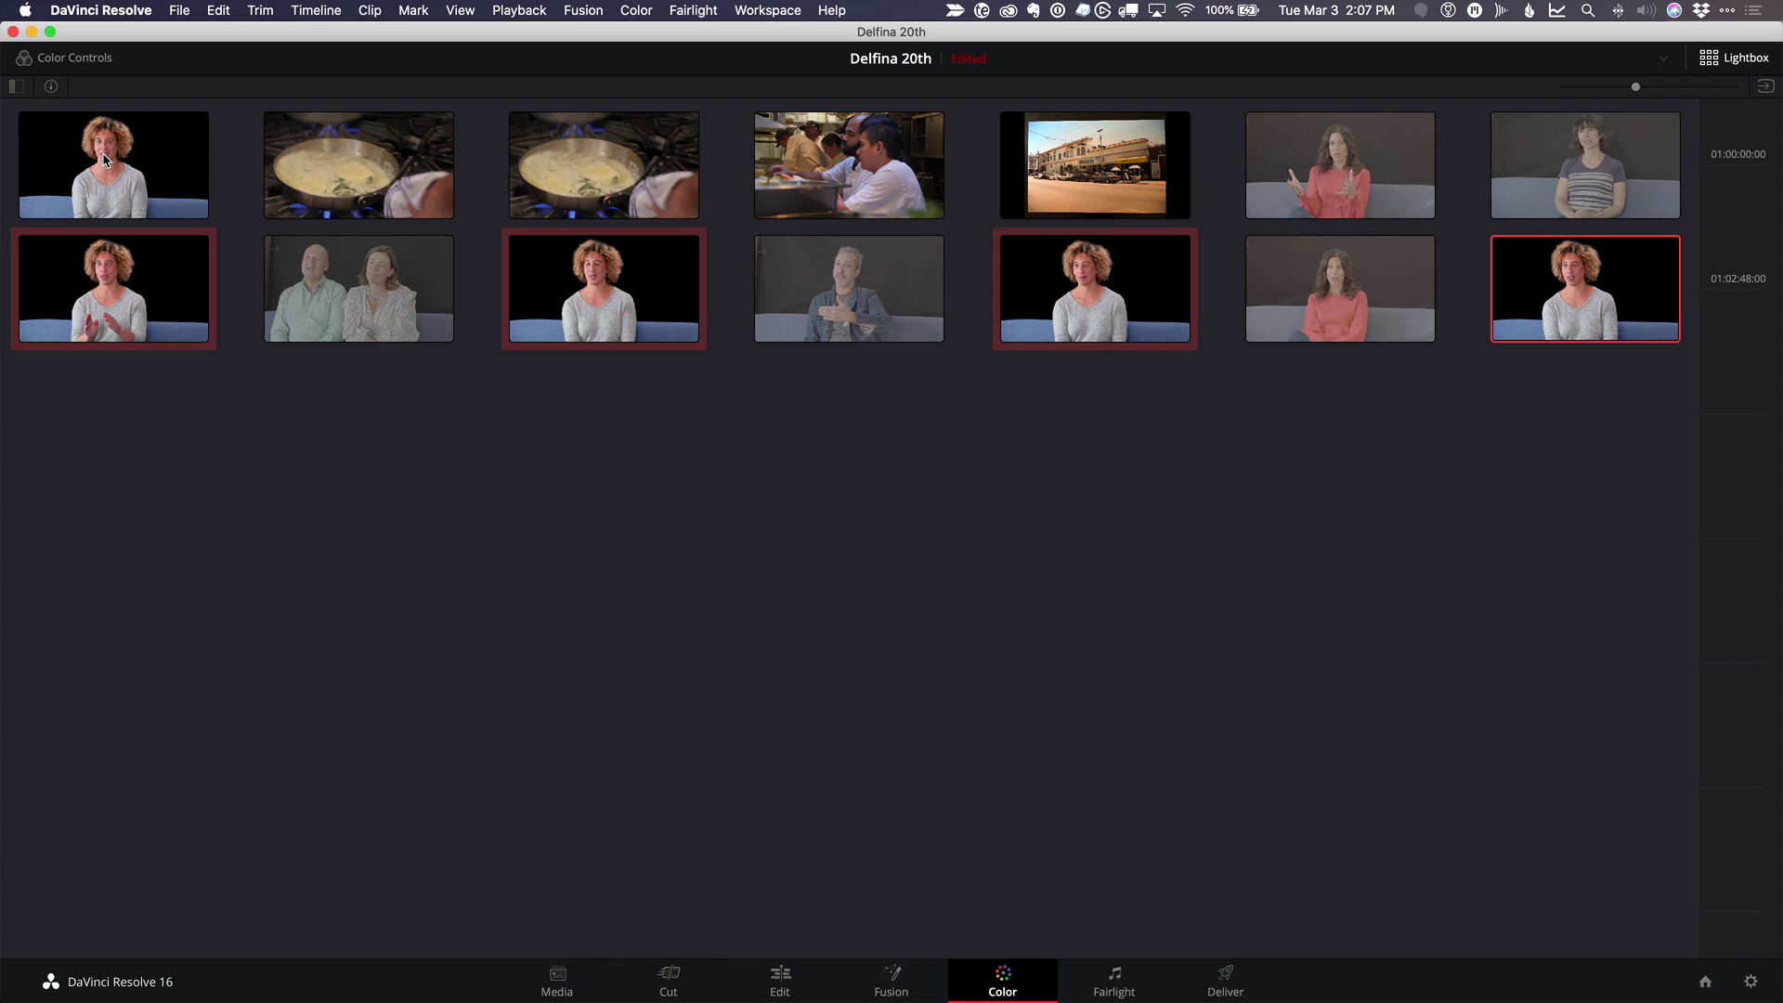
key(super+z)
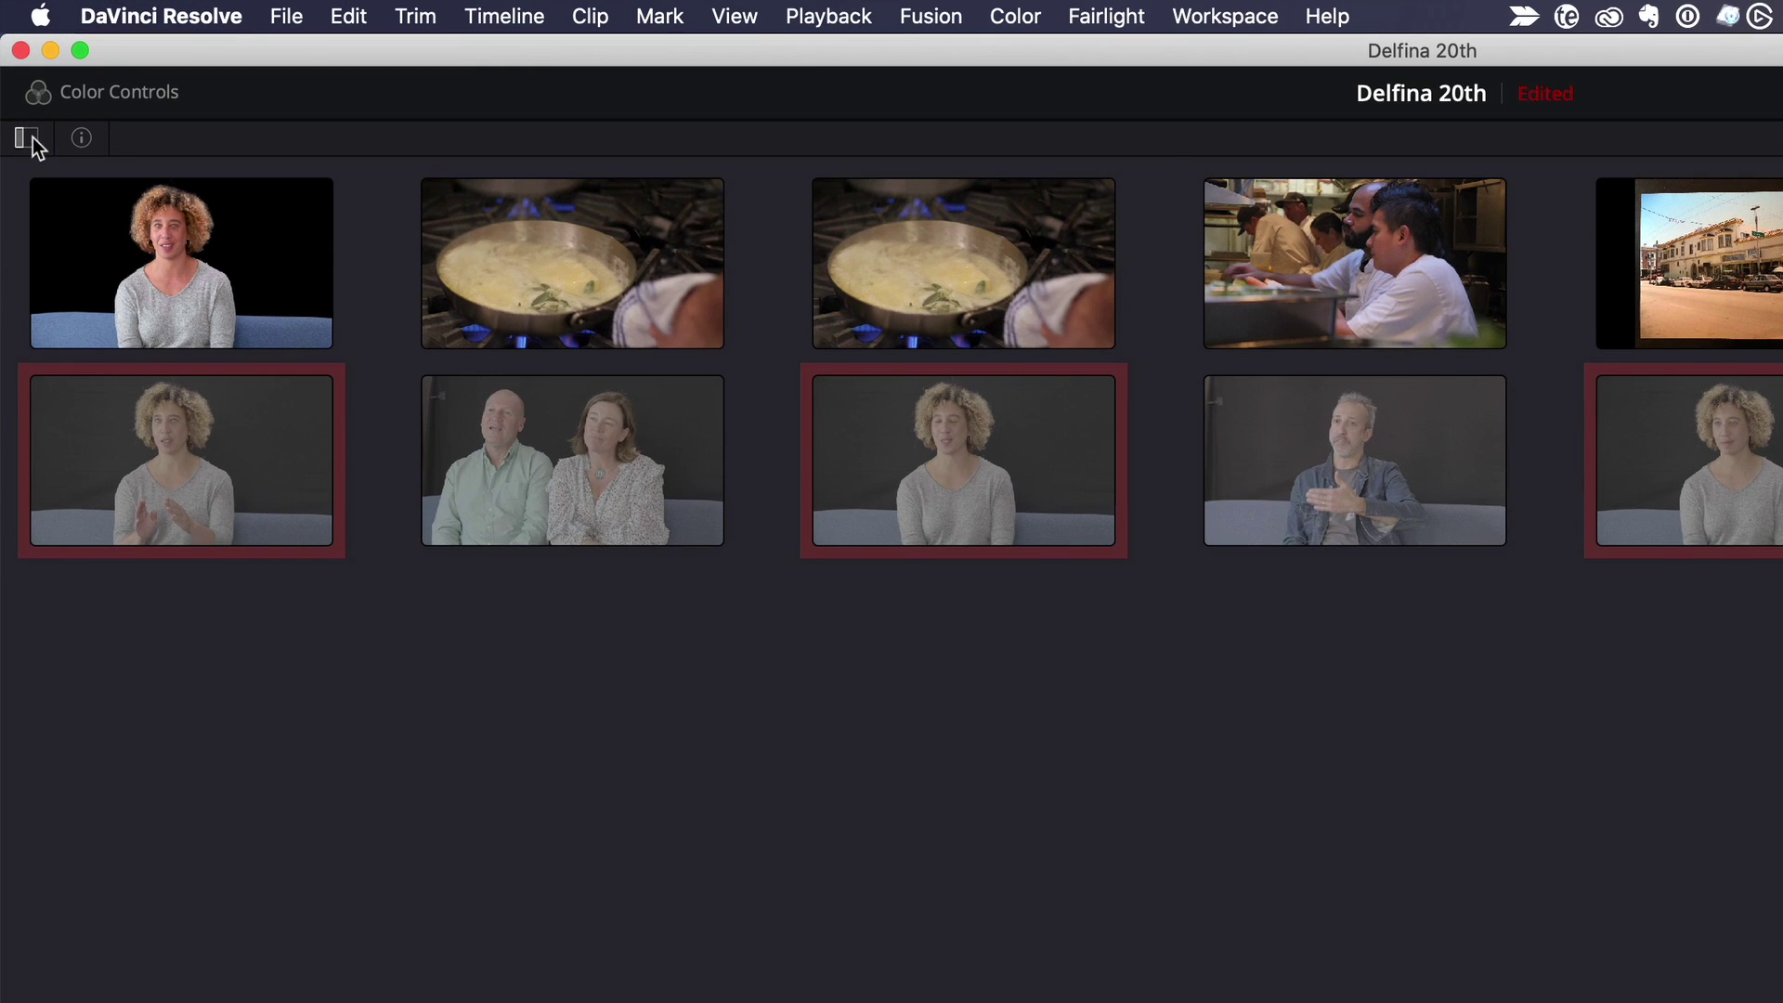
click(28, 137)
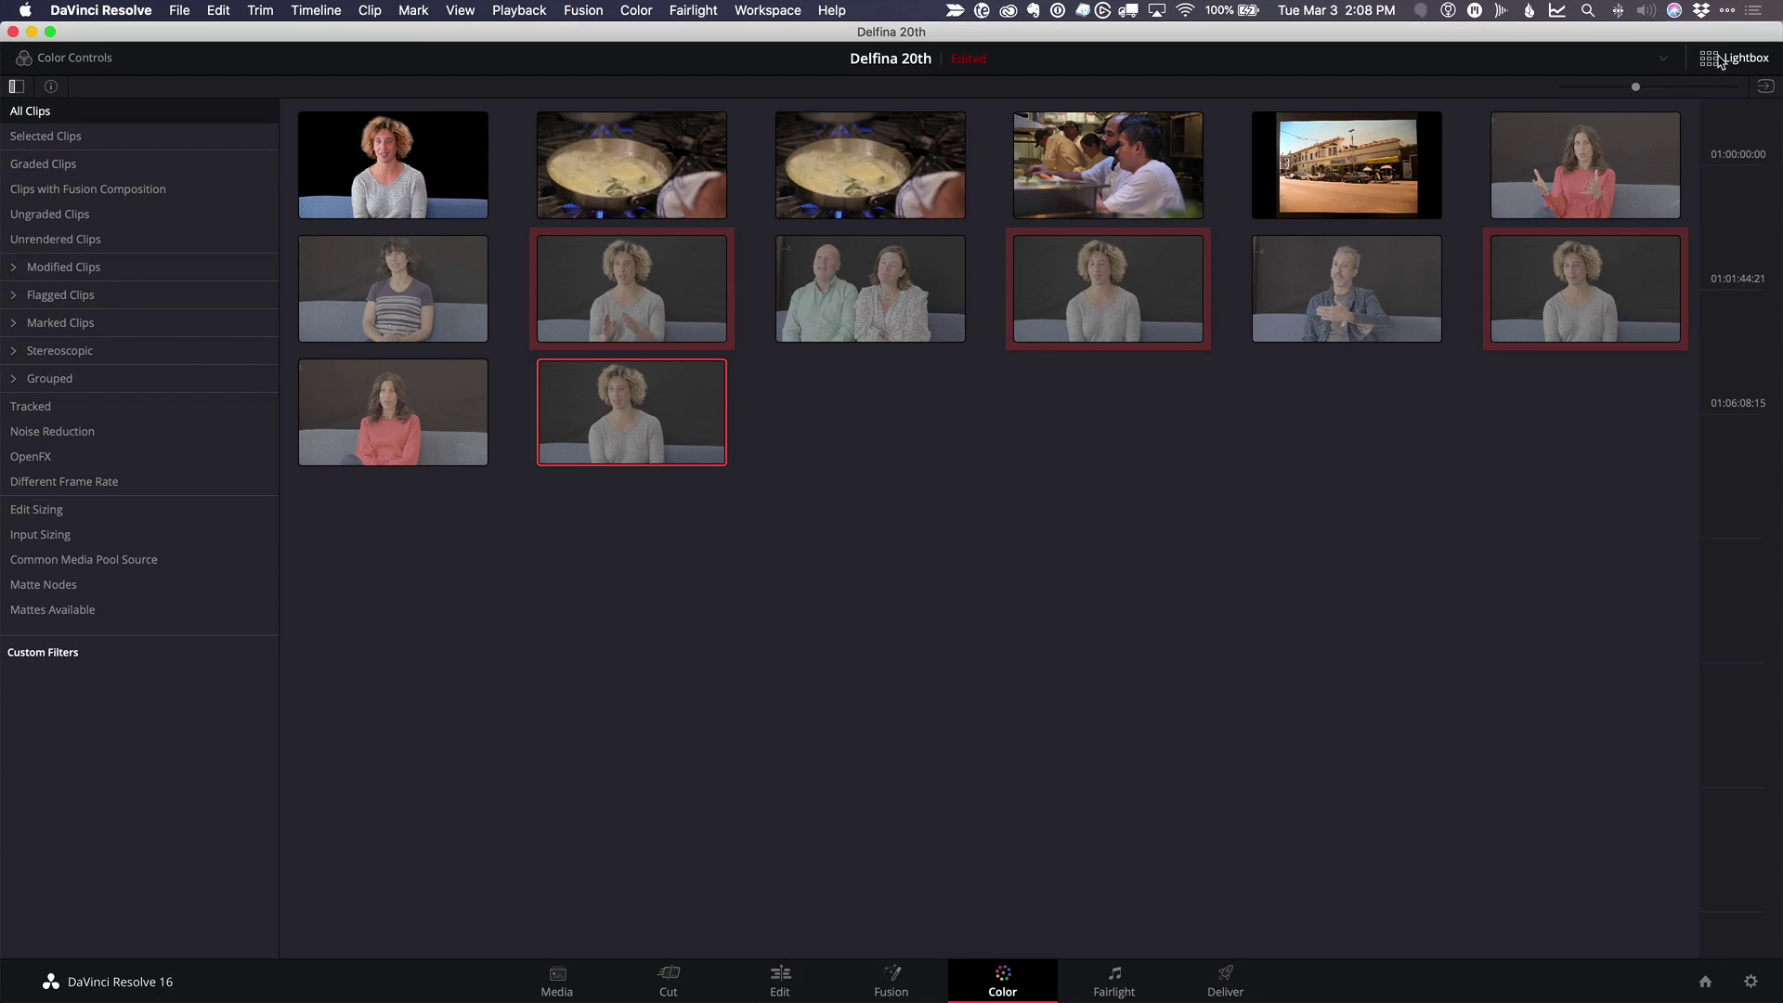
click(1716, 57)
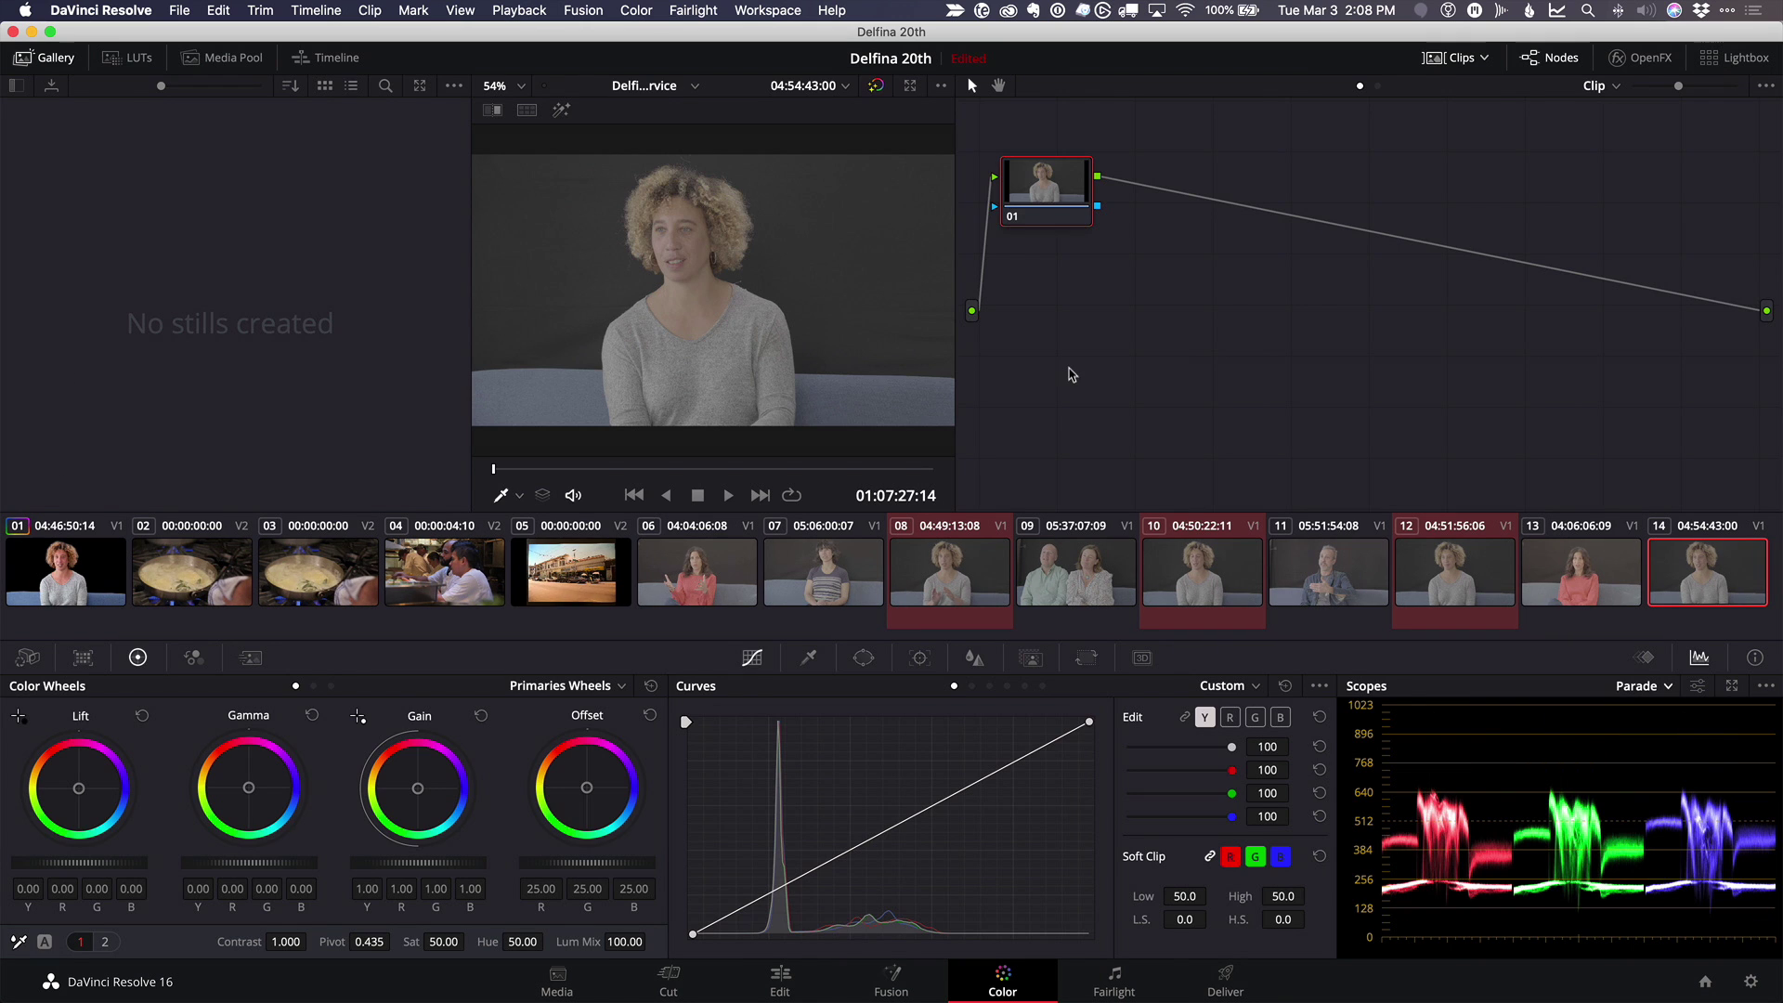
From clip 01's context menu, choose Use Remote Grades for the timeline.
click(100, 583)
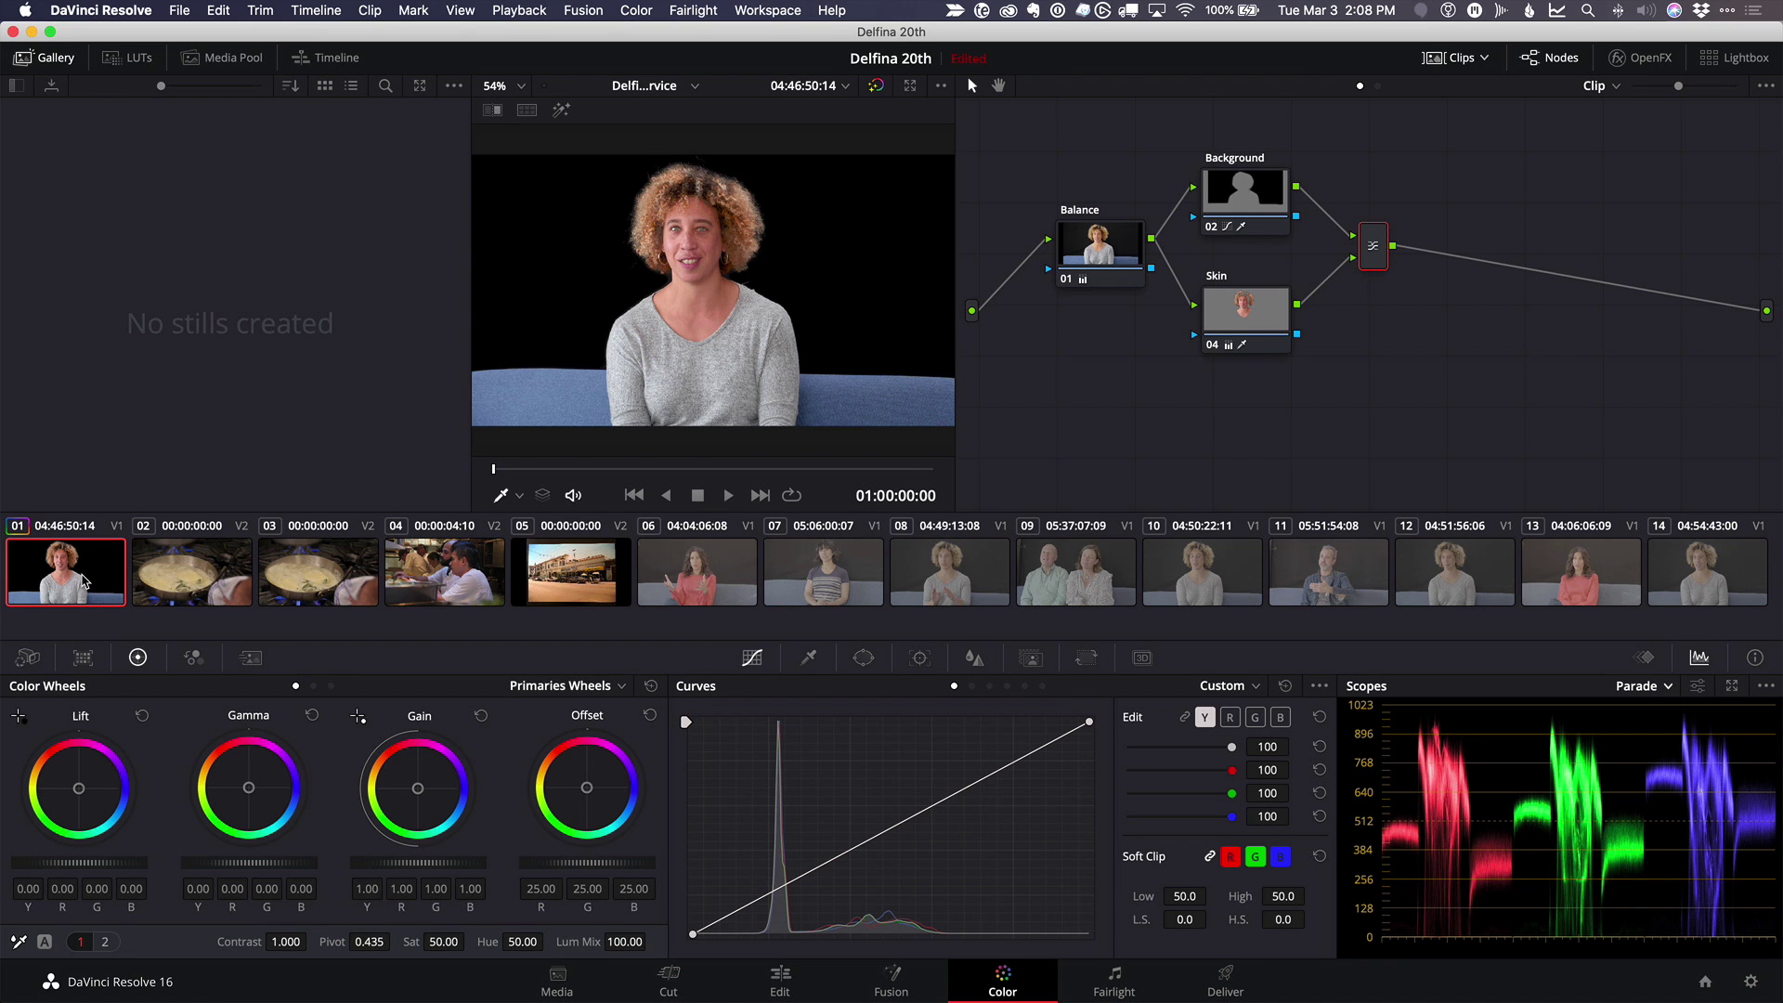
right_click(84, 580)
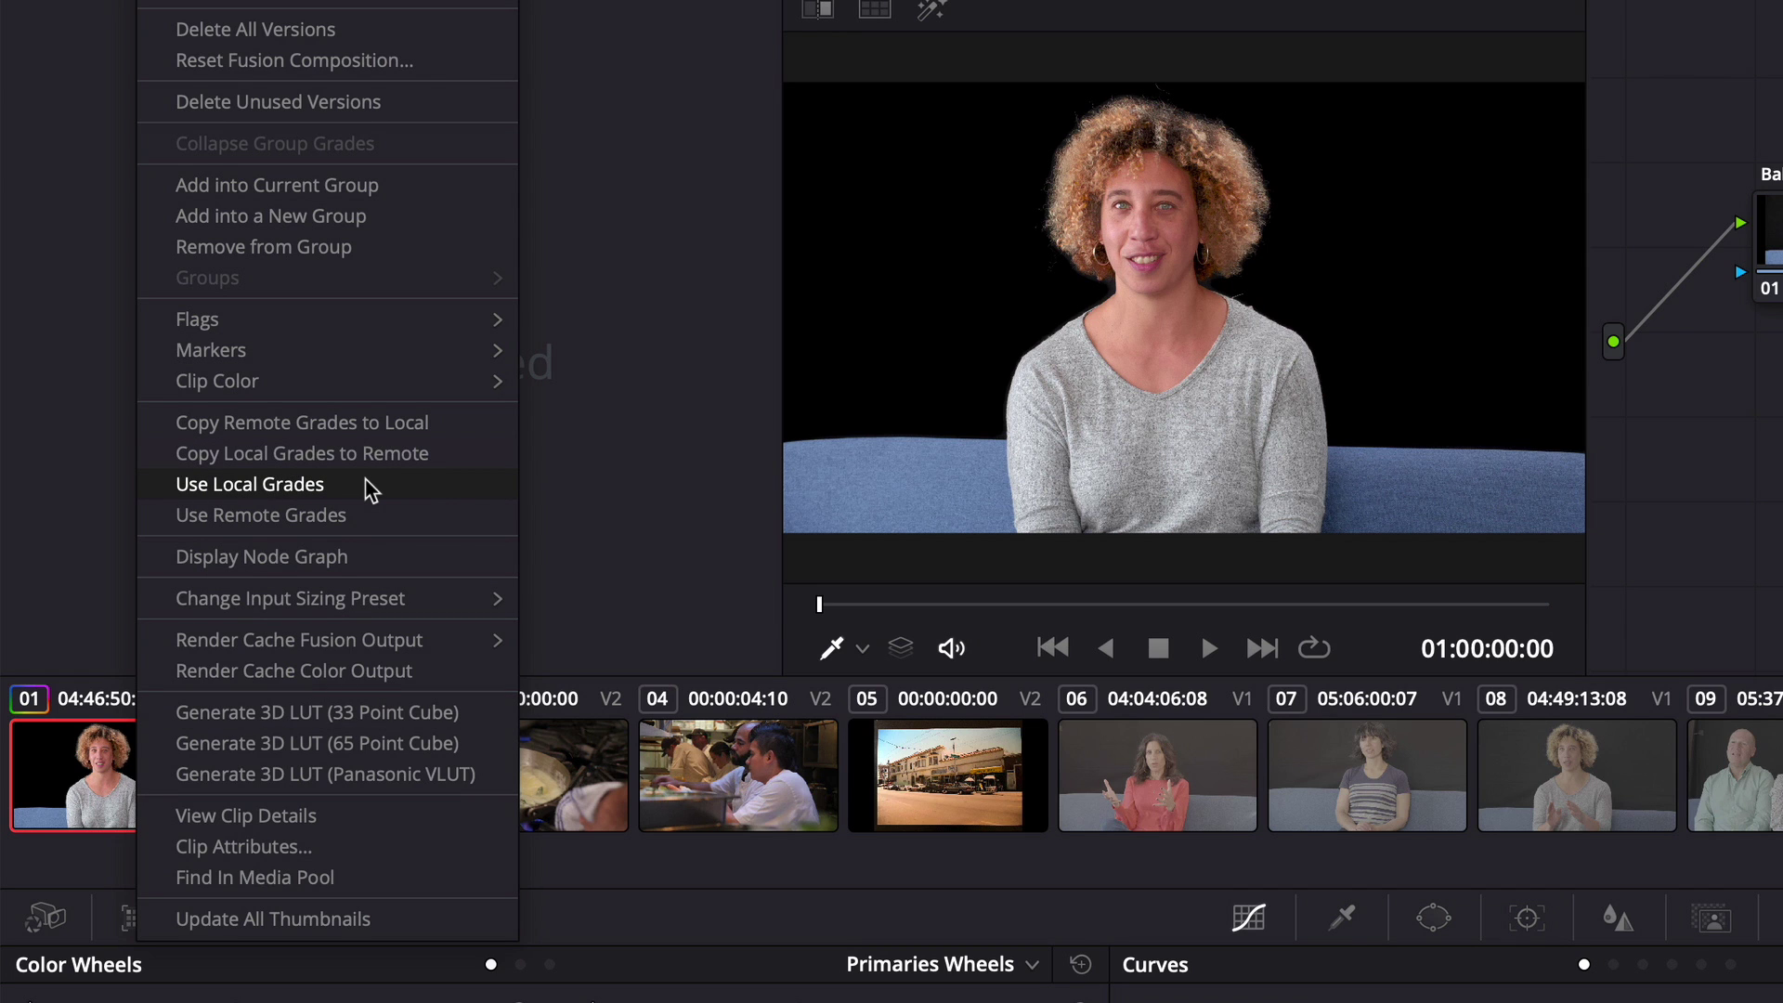
click(397, 515)
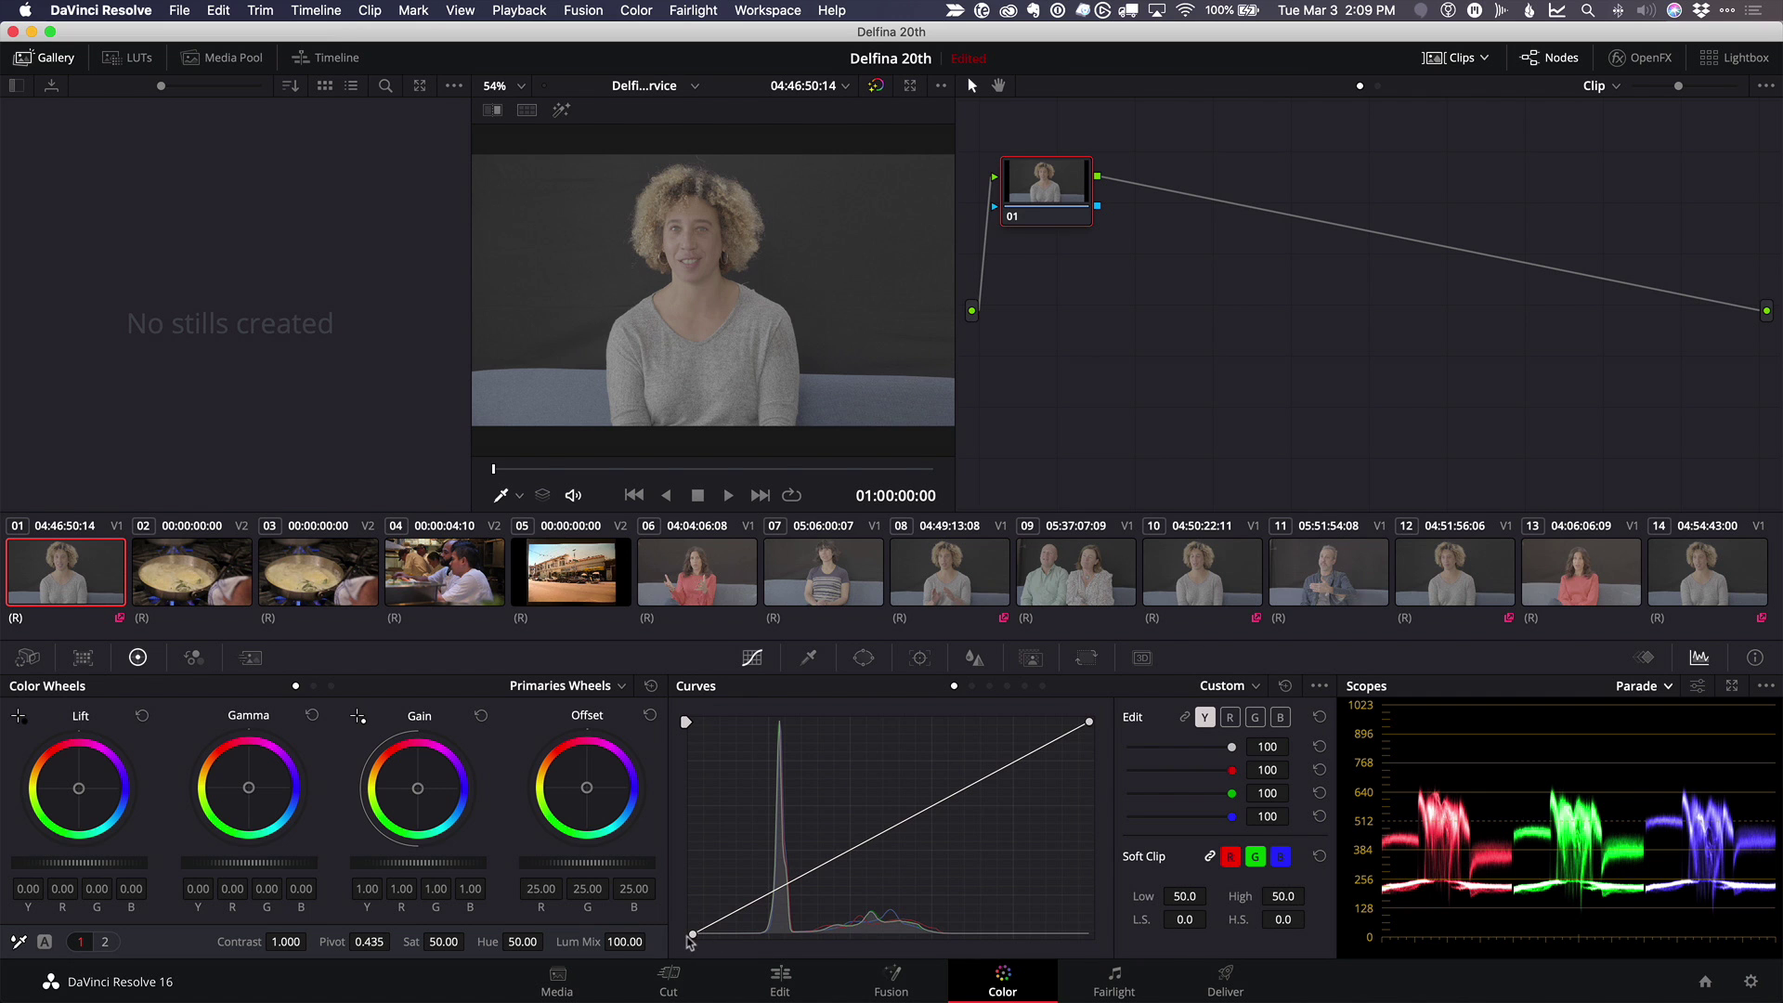
Trial a contrast curve and saturation boost on clip 01, then reset Saturation to 50 and the curve.
drag(690, 939, 640, 946)
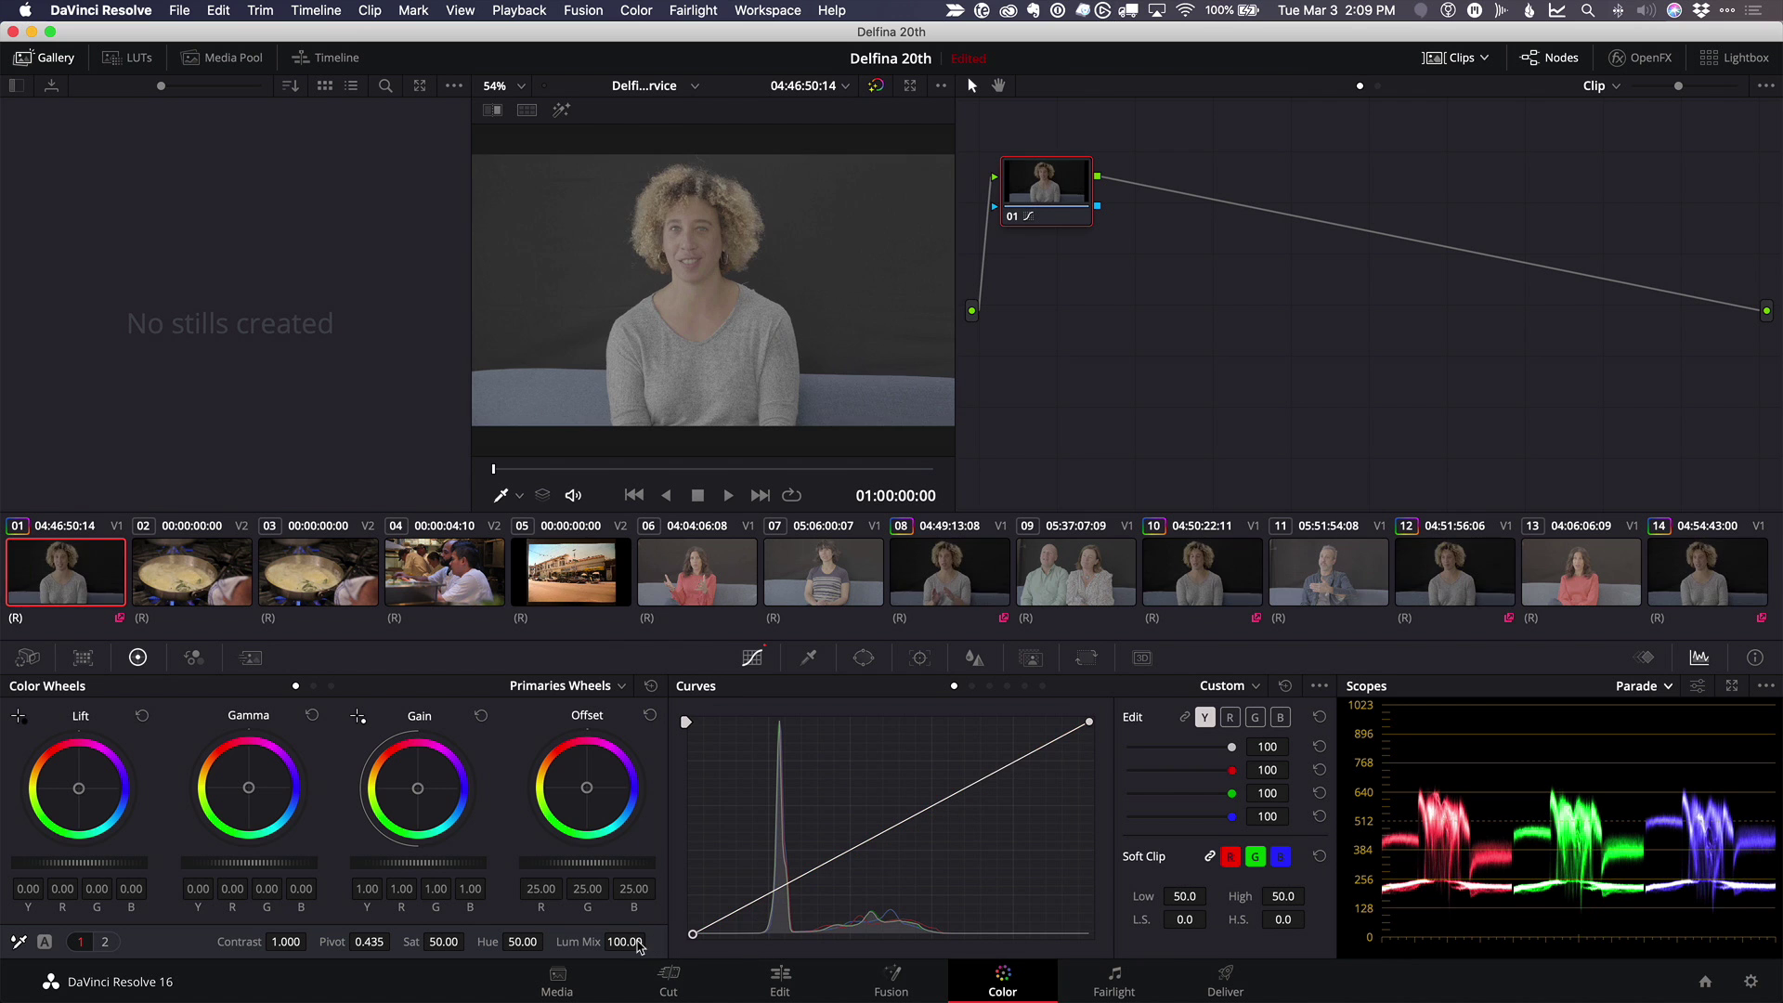
click(1185, 717)
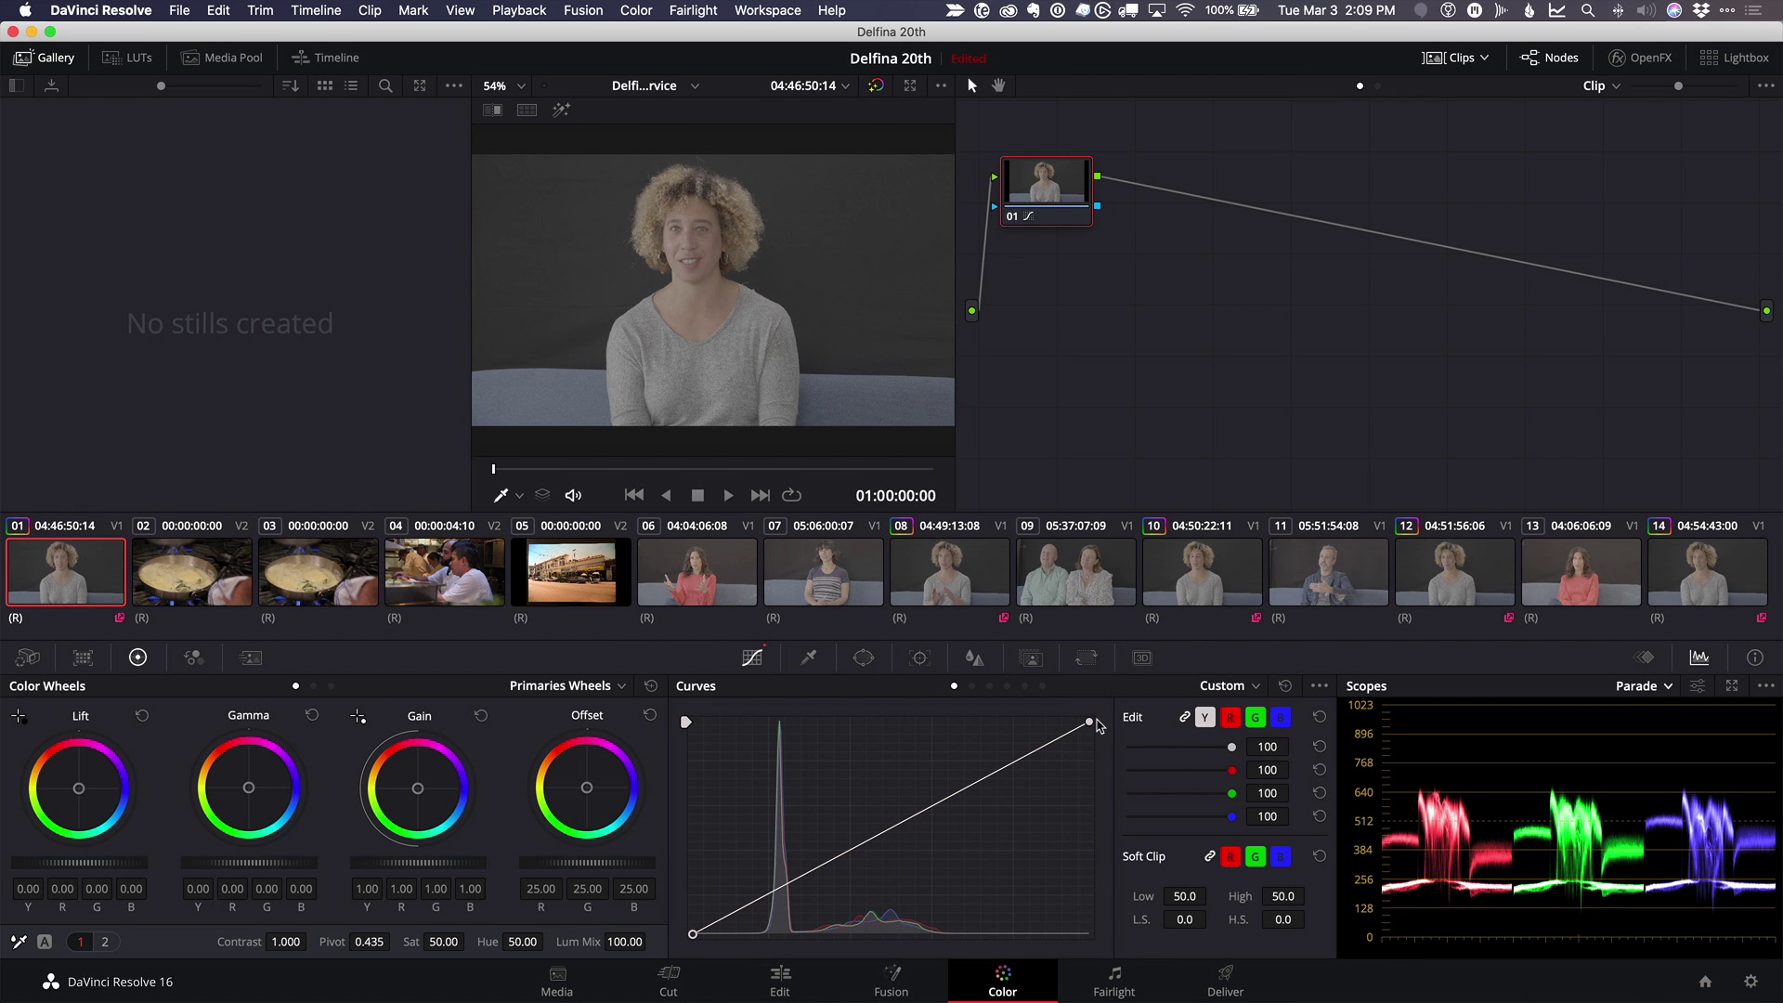
drag(1090, 722, 963, 722)
drag(693, 935, 735, 940)
drag(435, 942, 509, 941)
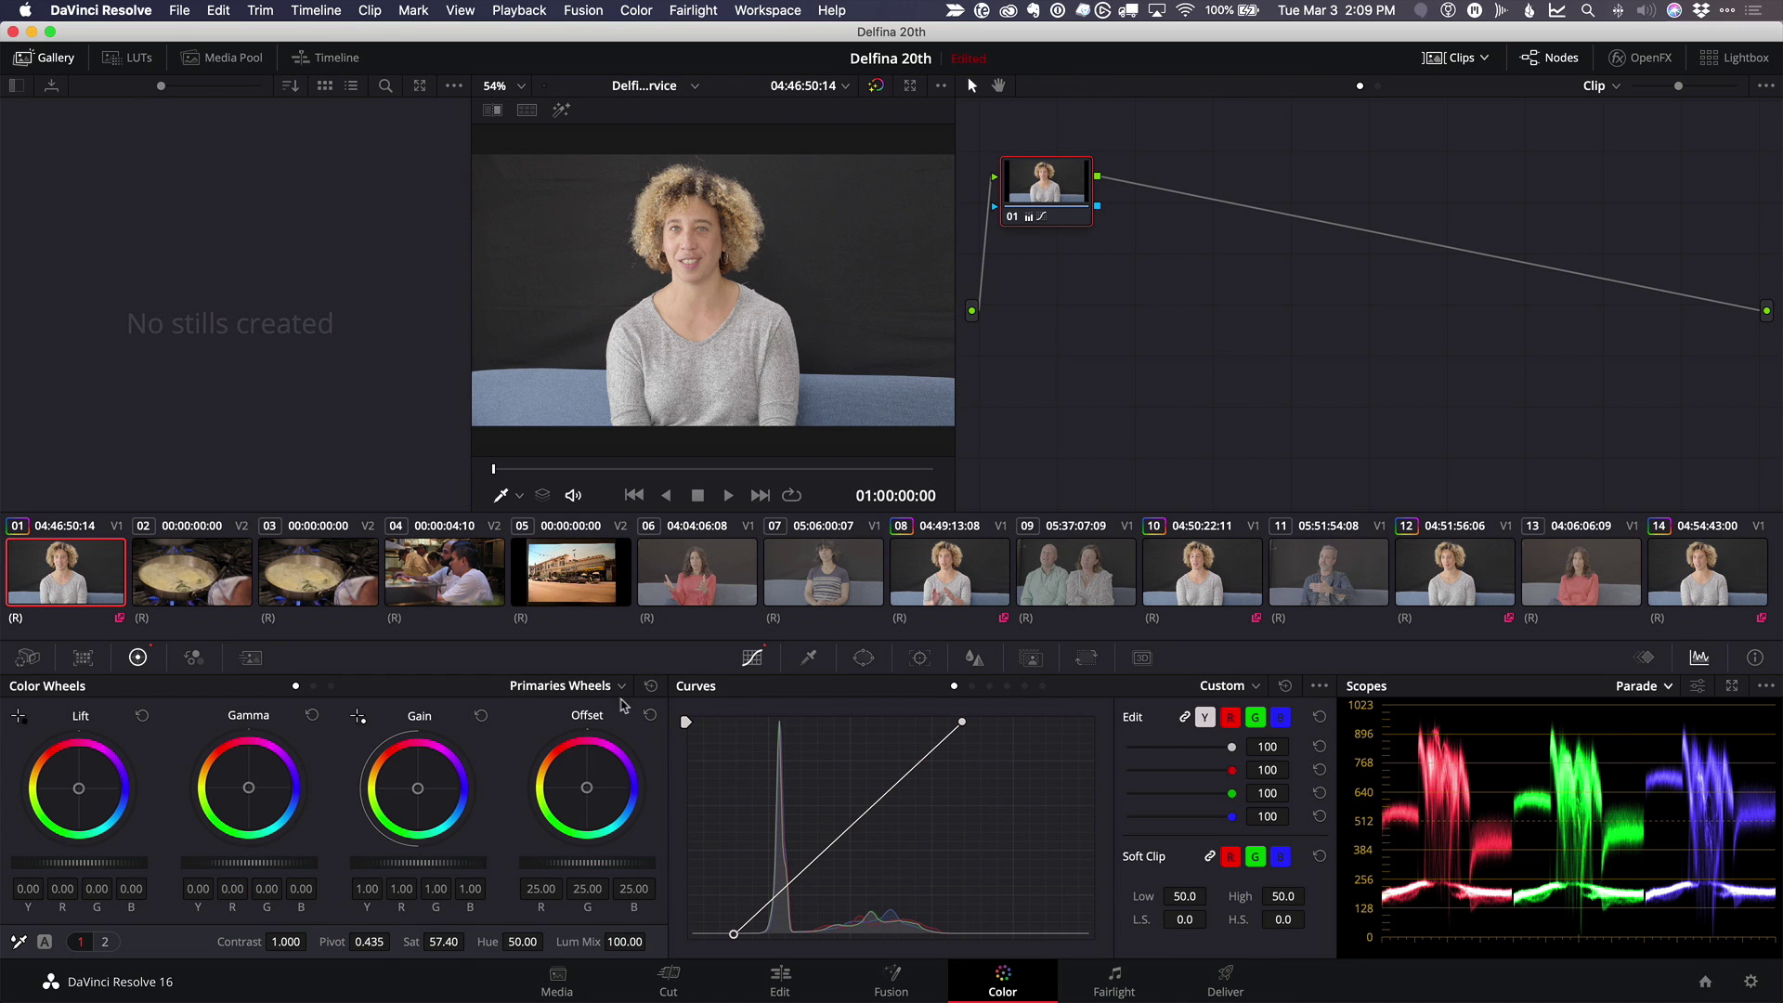
click(651, 687)
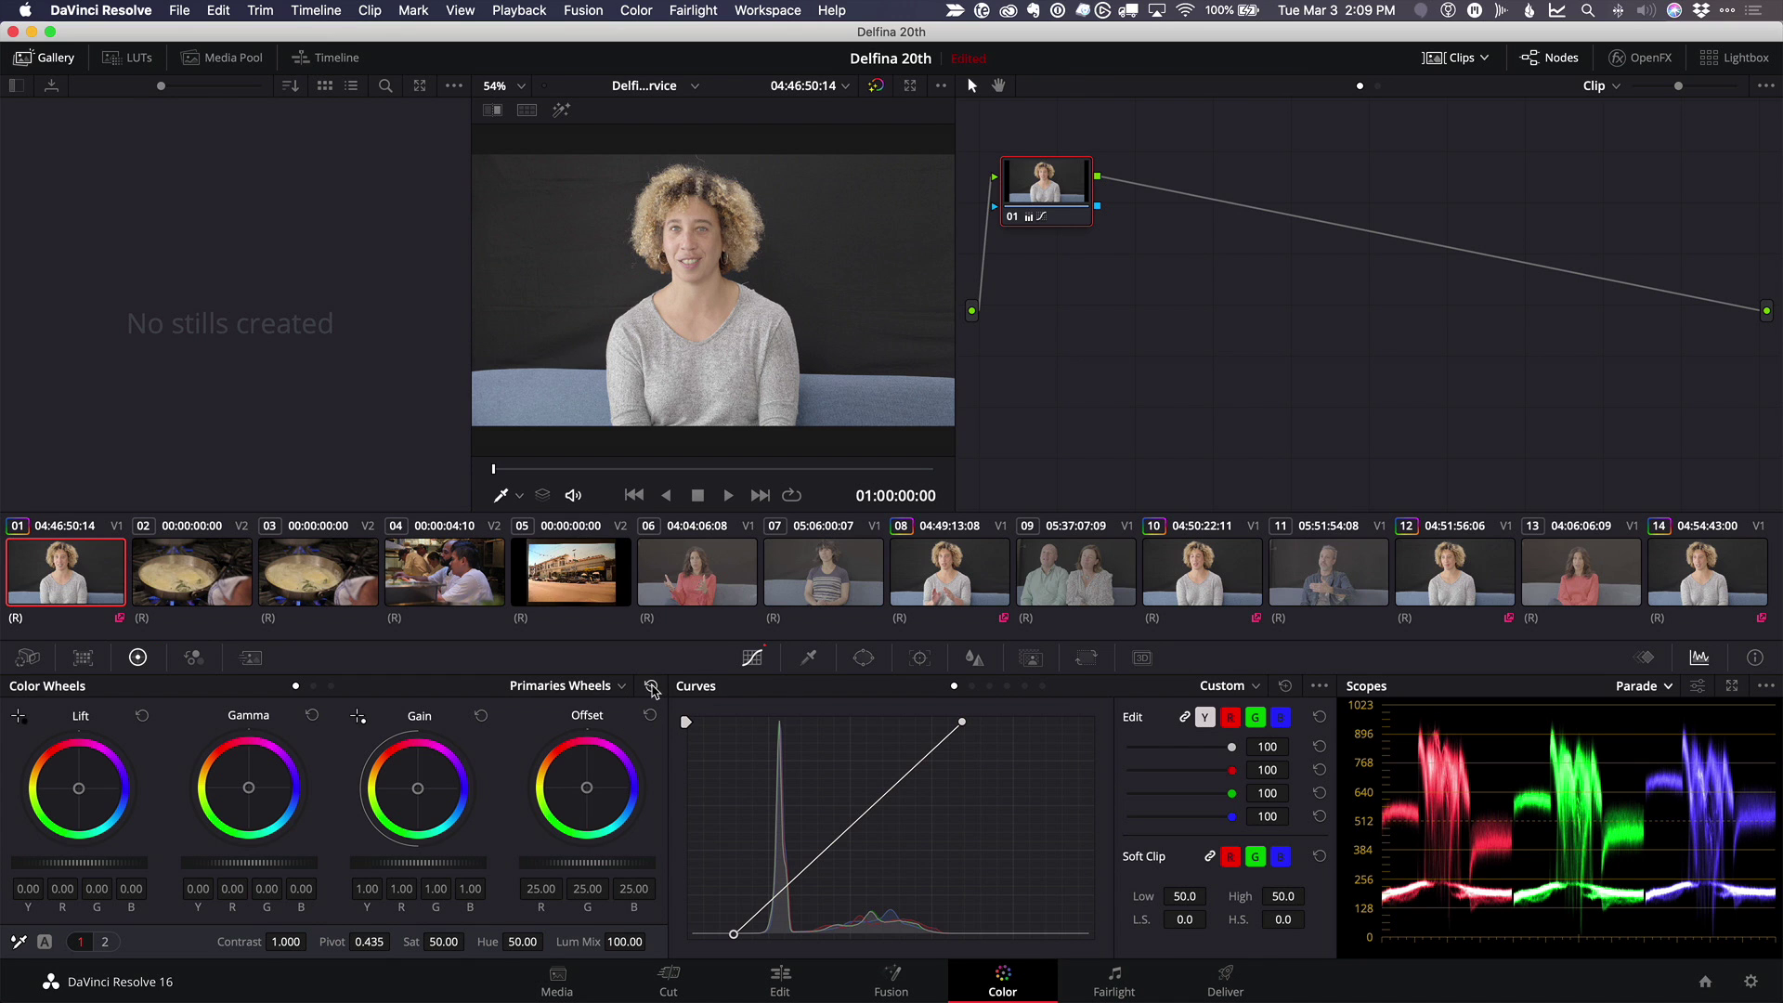
click(1285, 686)
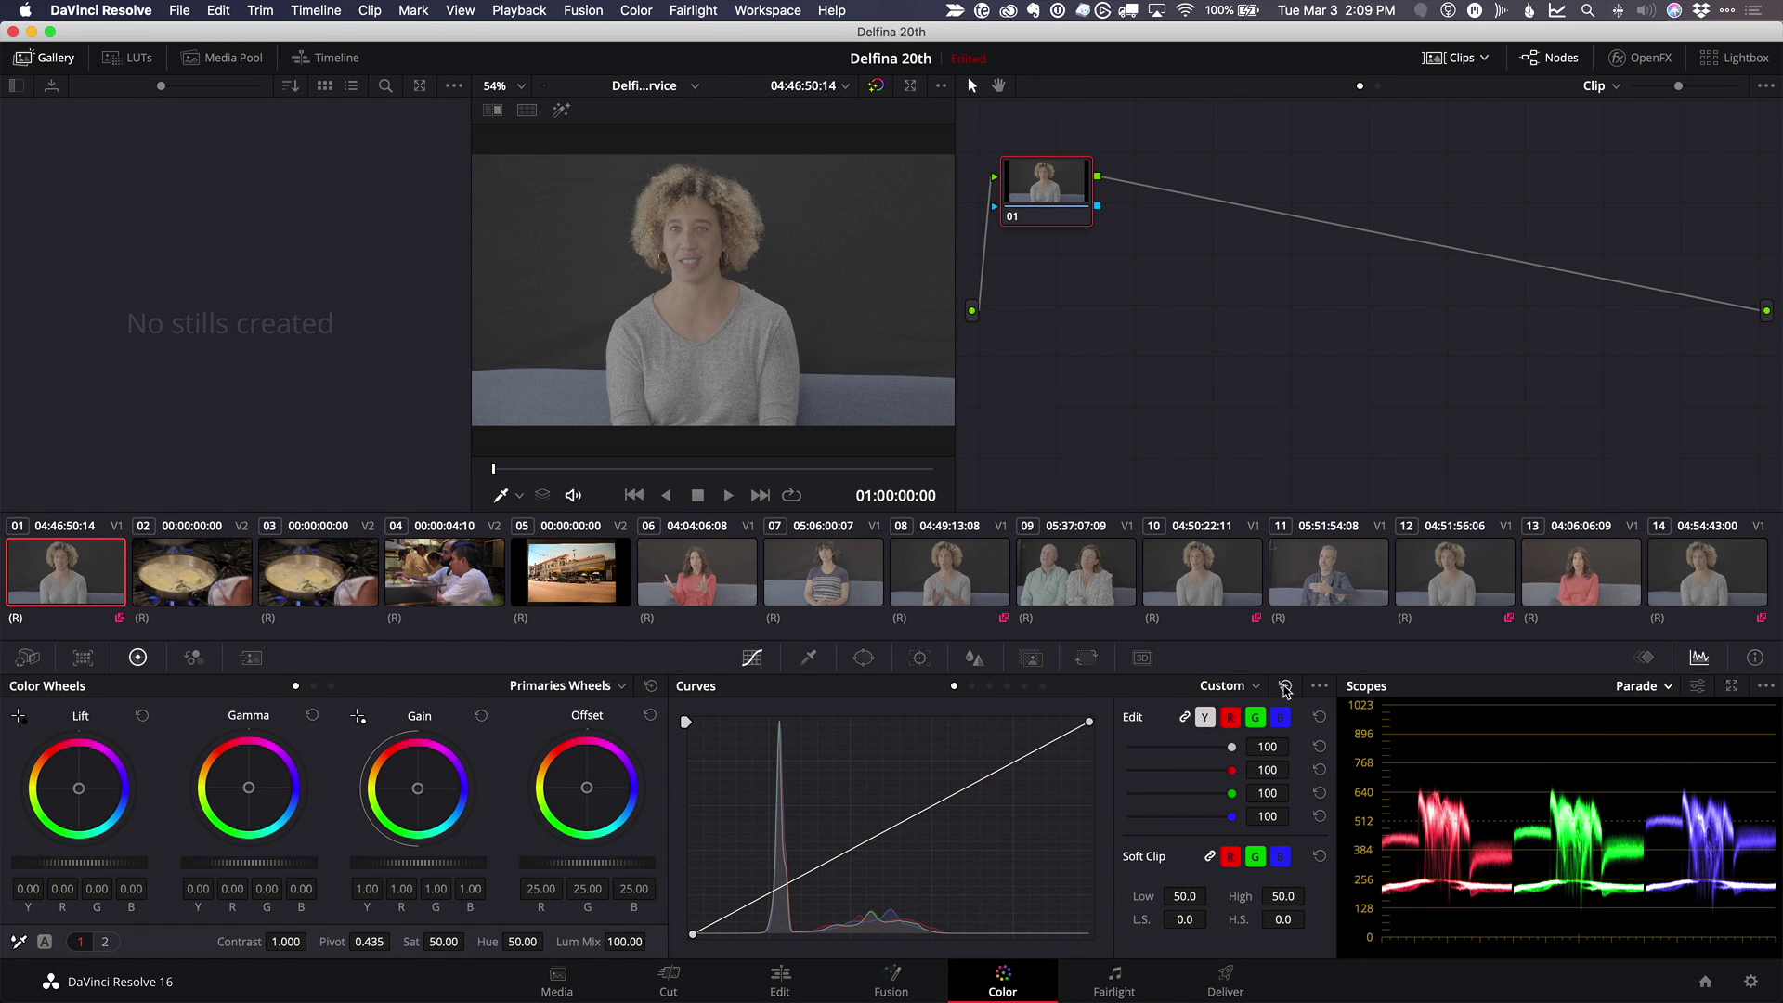
Switch clip 01 to local grades and grab its grade as gallery still 1.1.1.
right_click(72, 579)
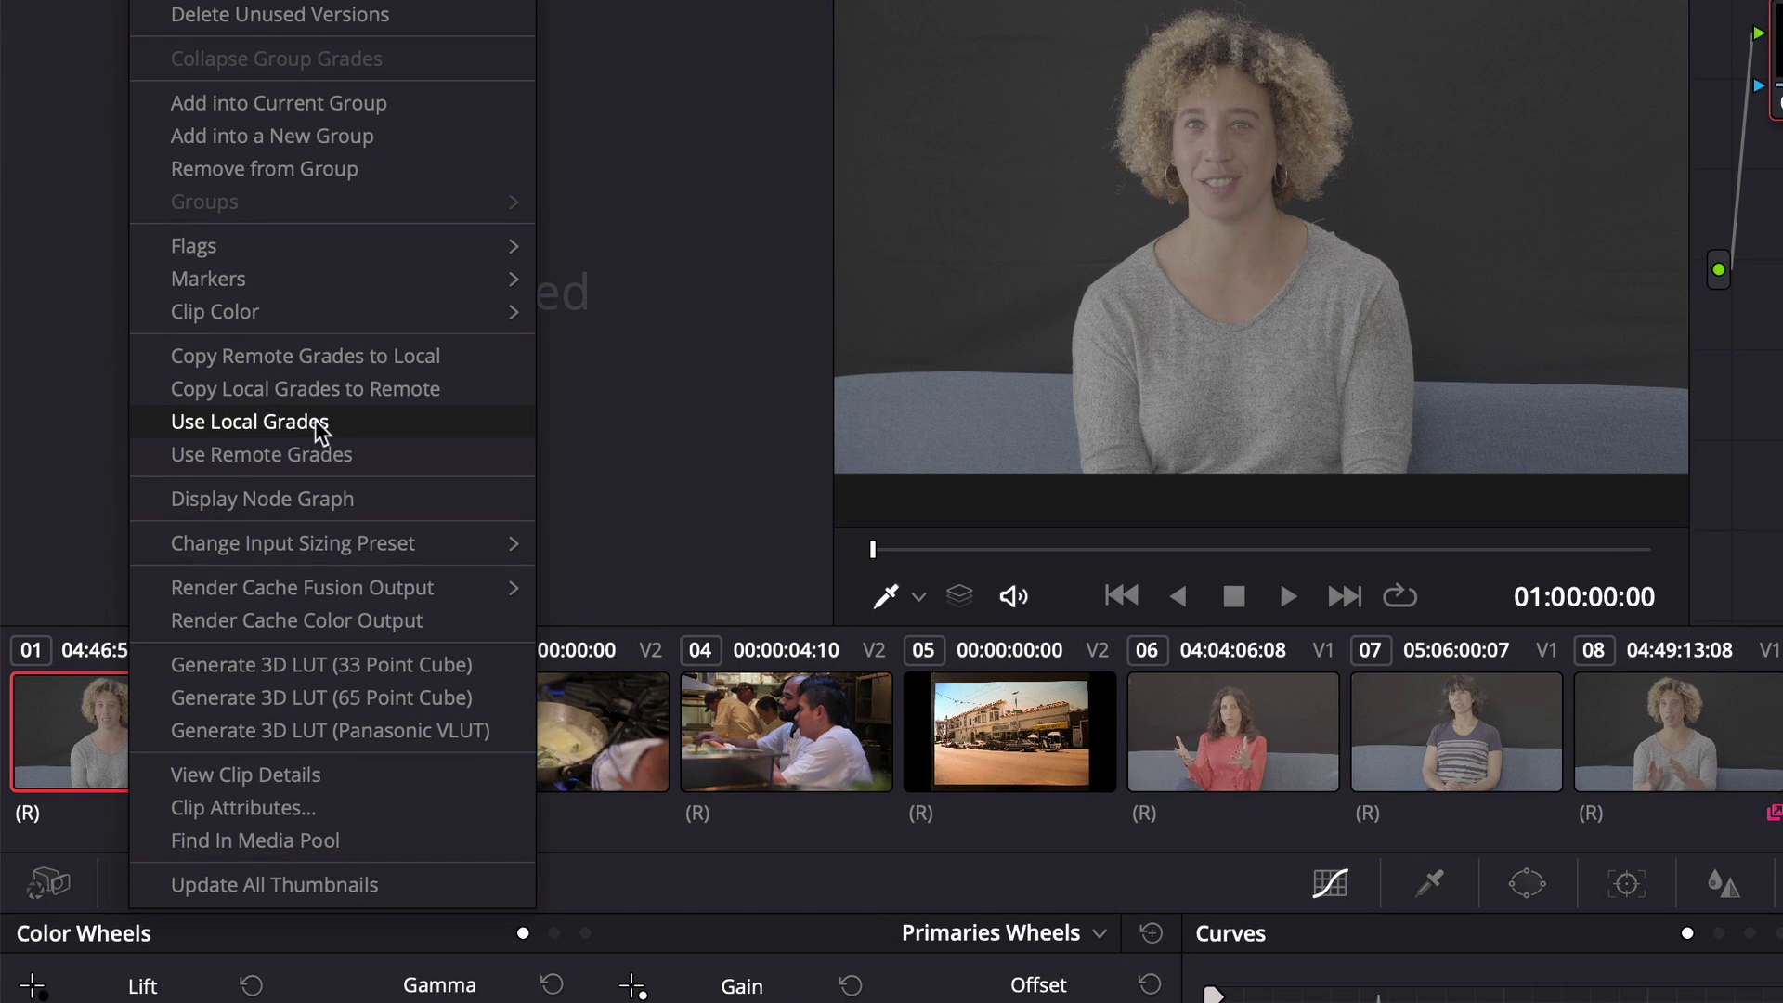
click(324, 421)
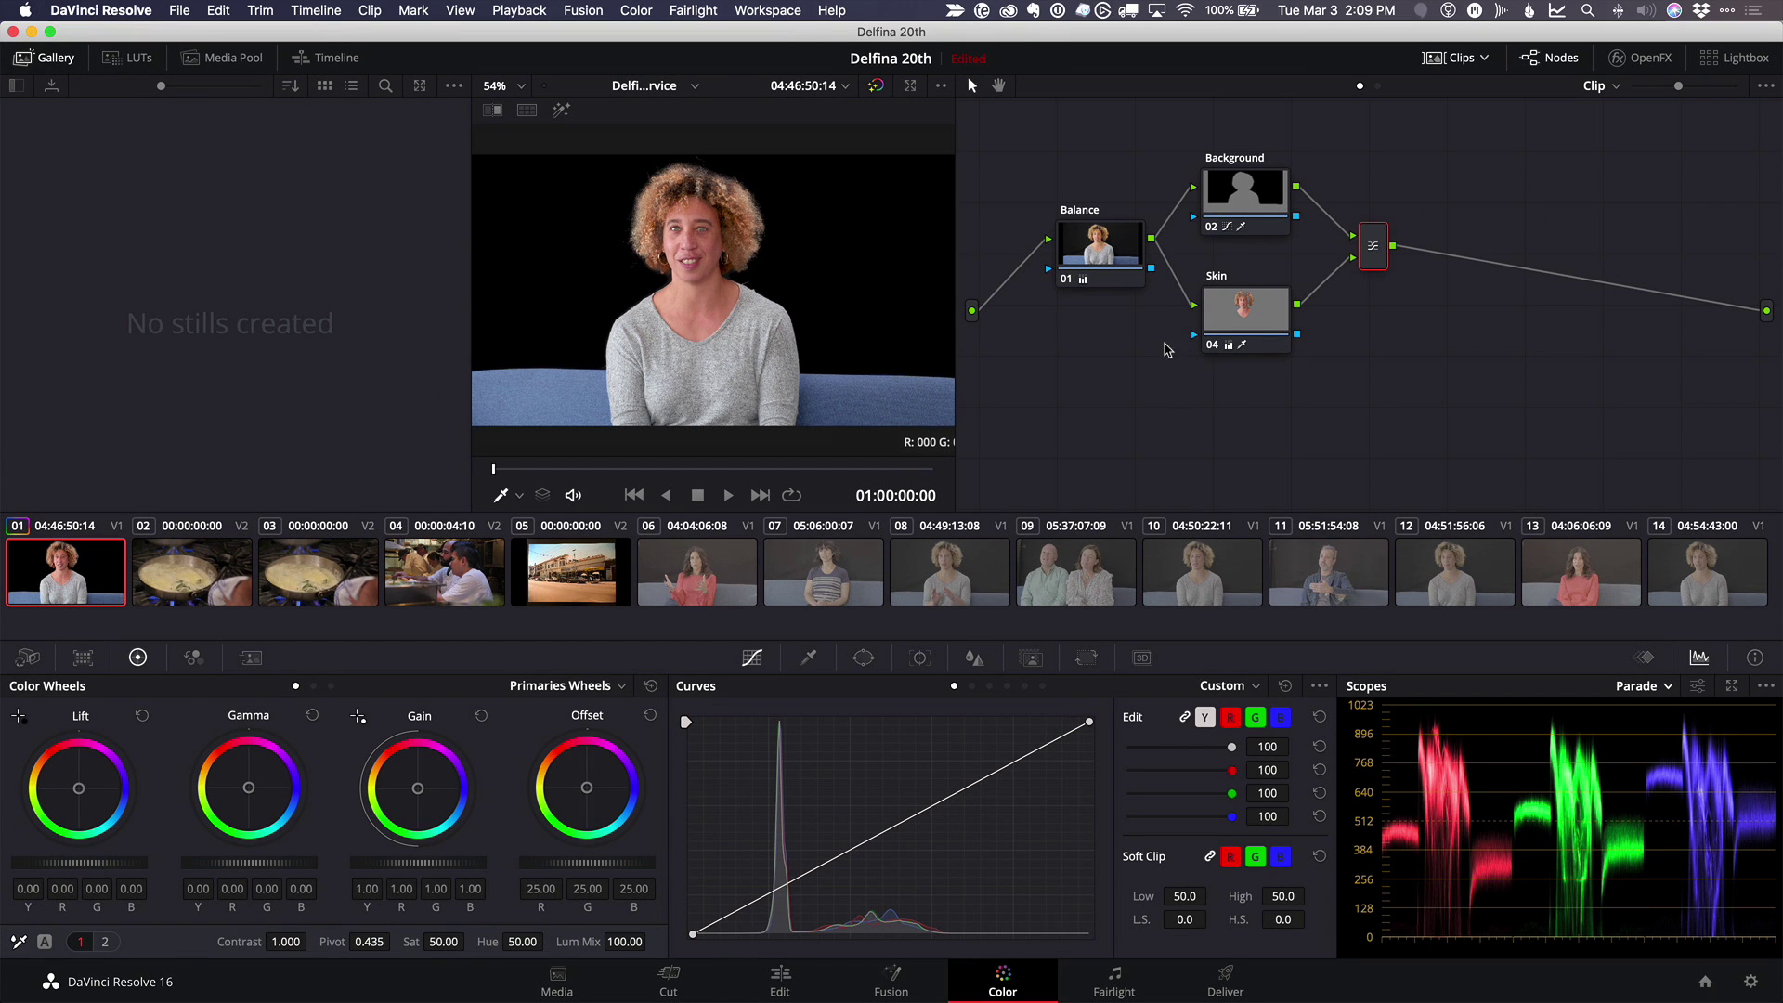
mouse_move(1195, 146)
right_click(675, 241)
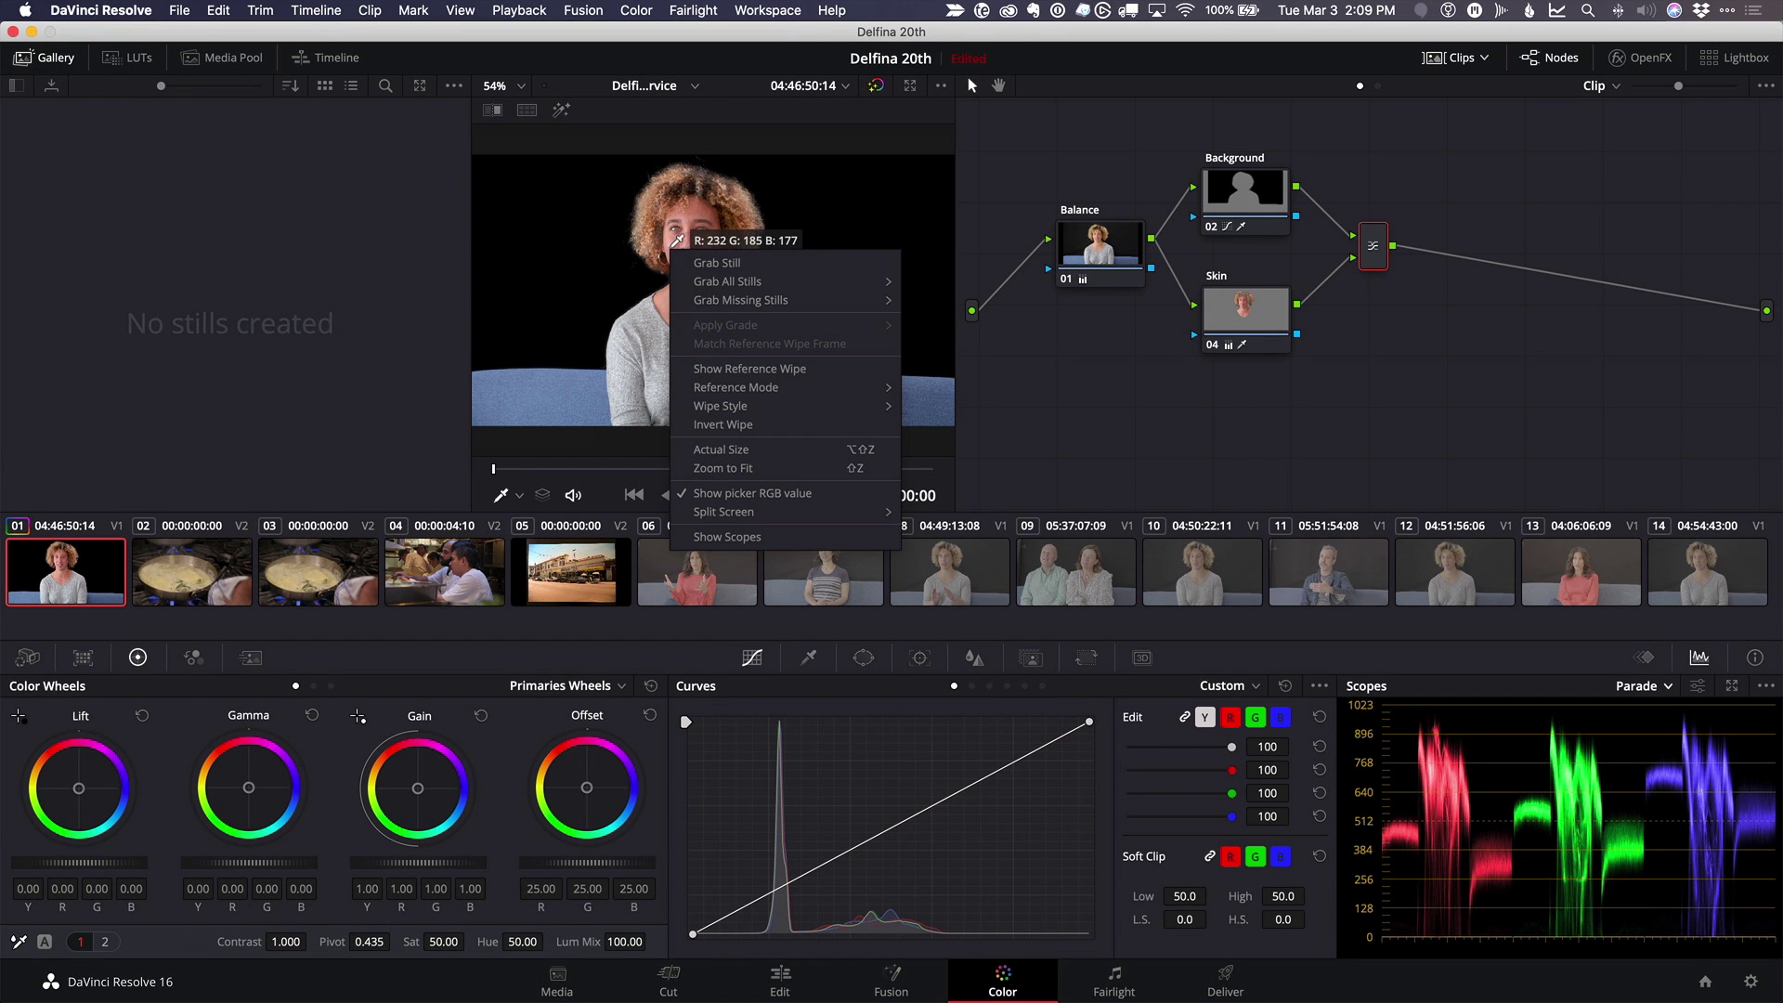
click(735, 261)
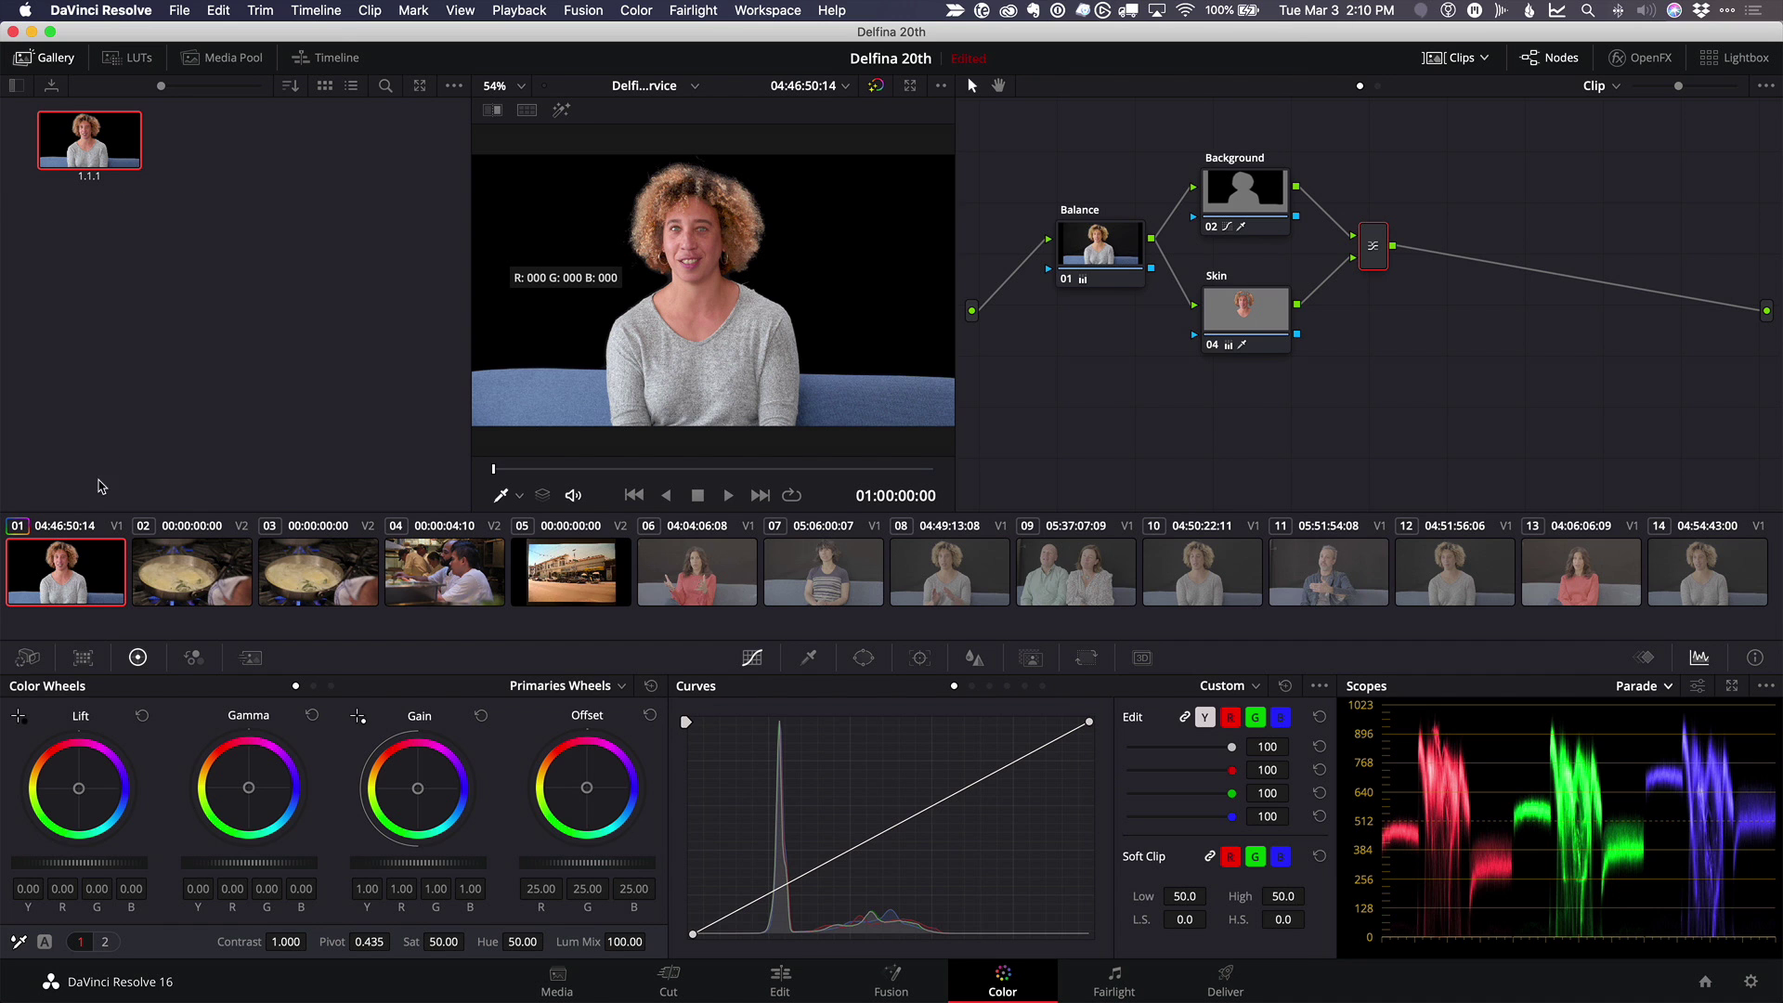
Switch clip 01 back to Use Remote Grades.
right_click(87, 561)
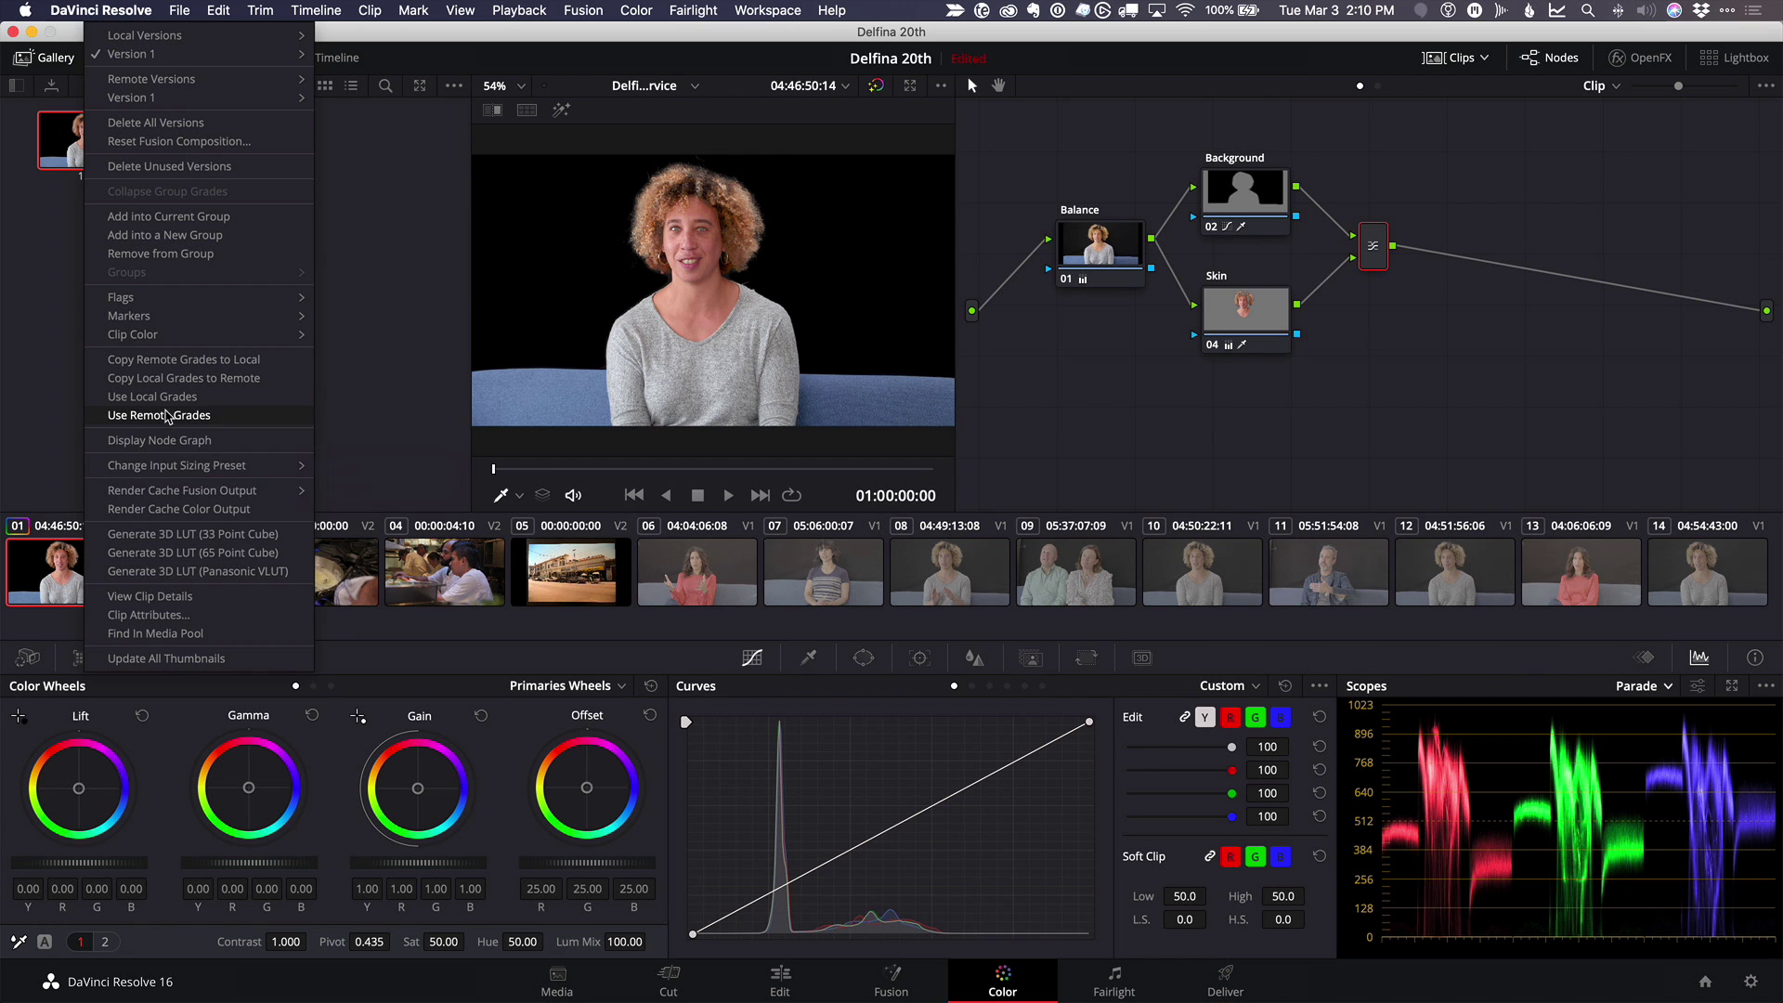
click(163, 415)
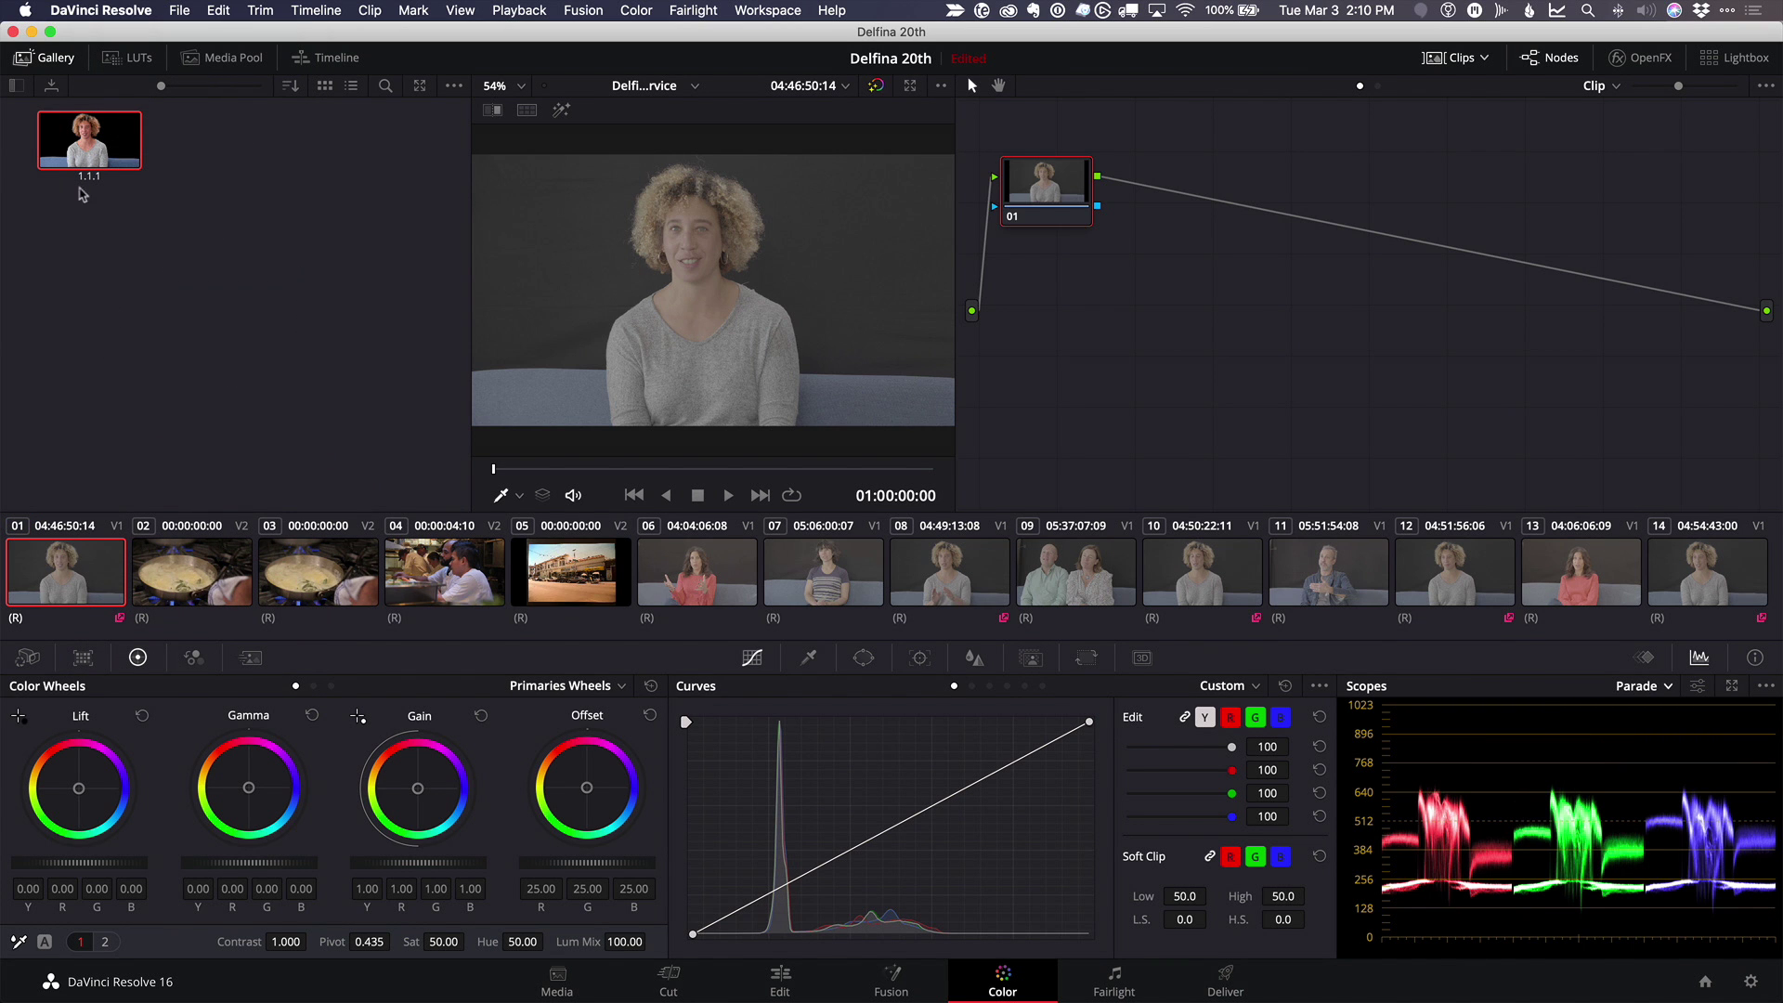
mouse_move(79, 148)
Give clip 14 the Balance, Background and Skin grade from gallery still 1.1.1.
click(1705, 585)
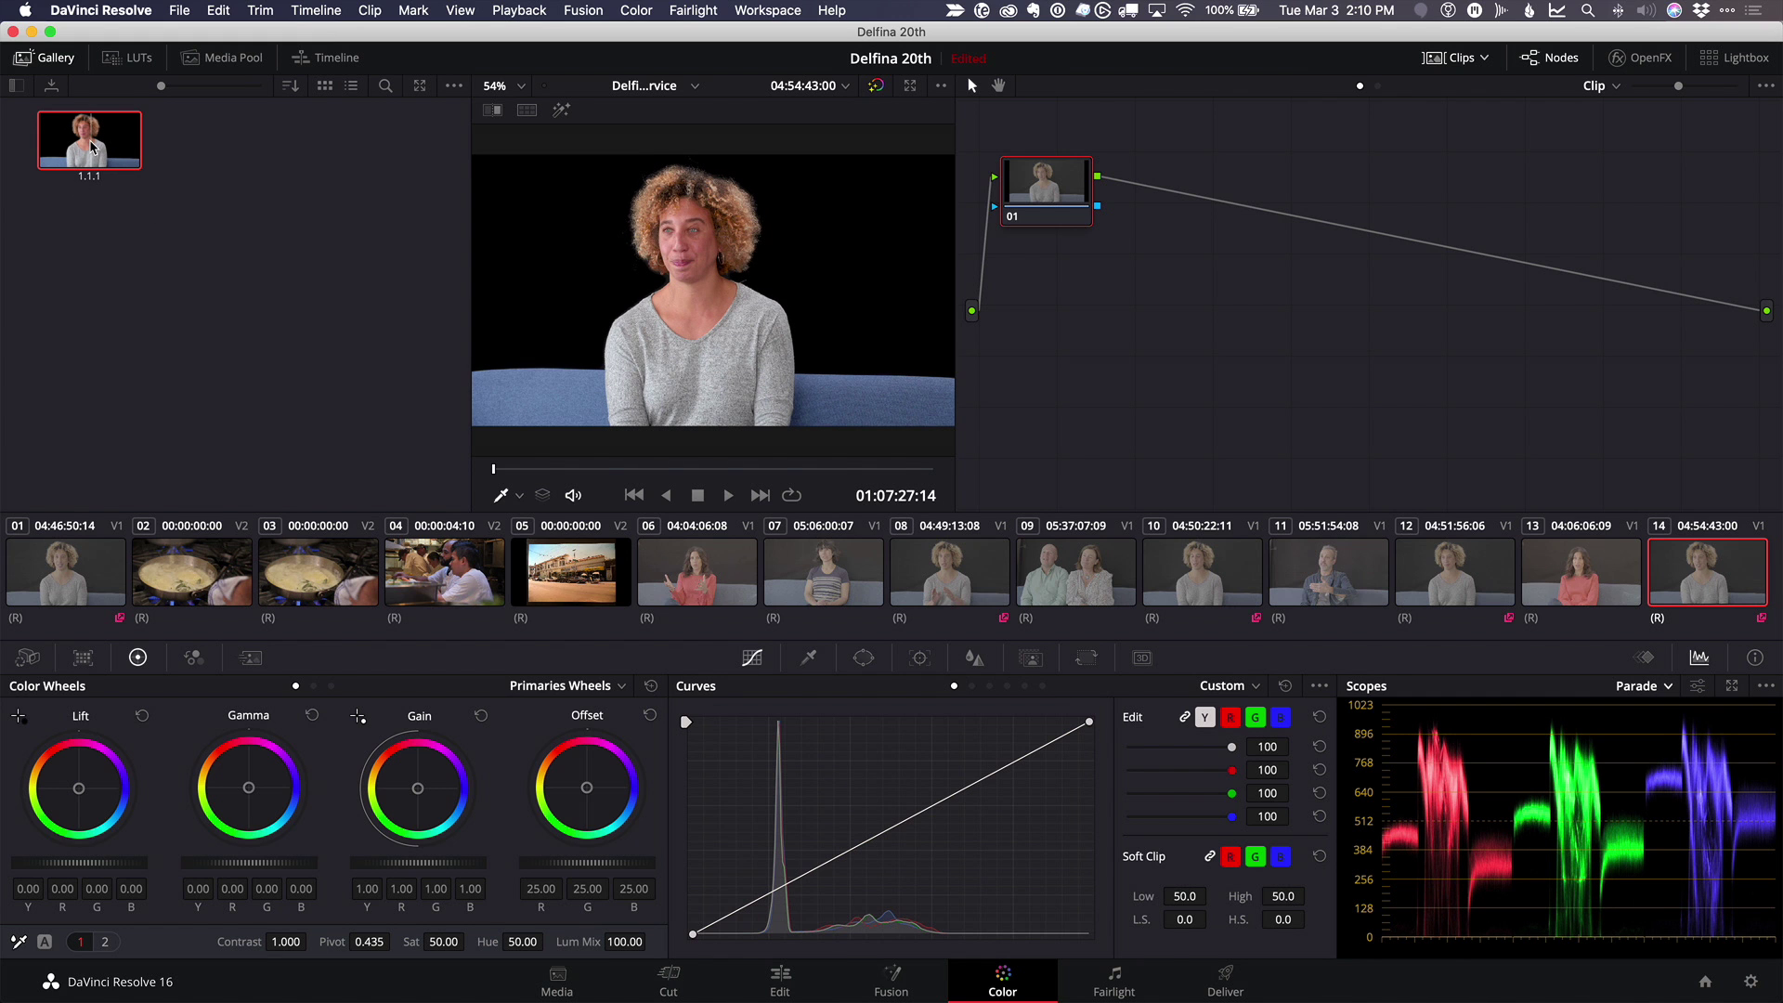
middle_click(90, 147)
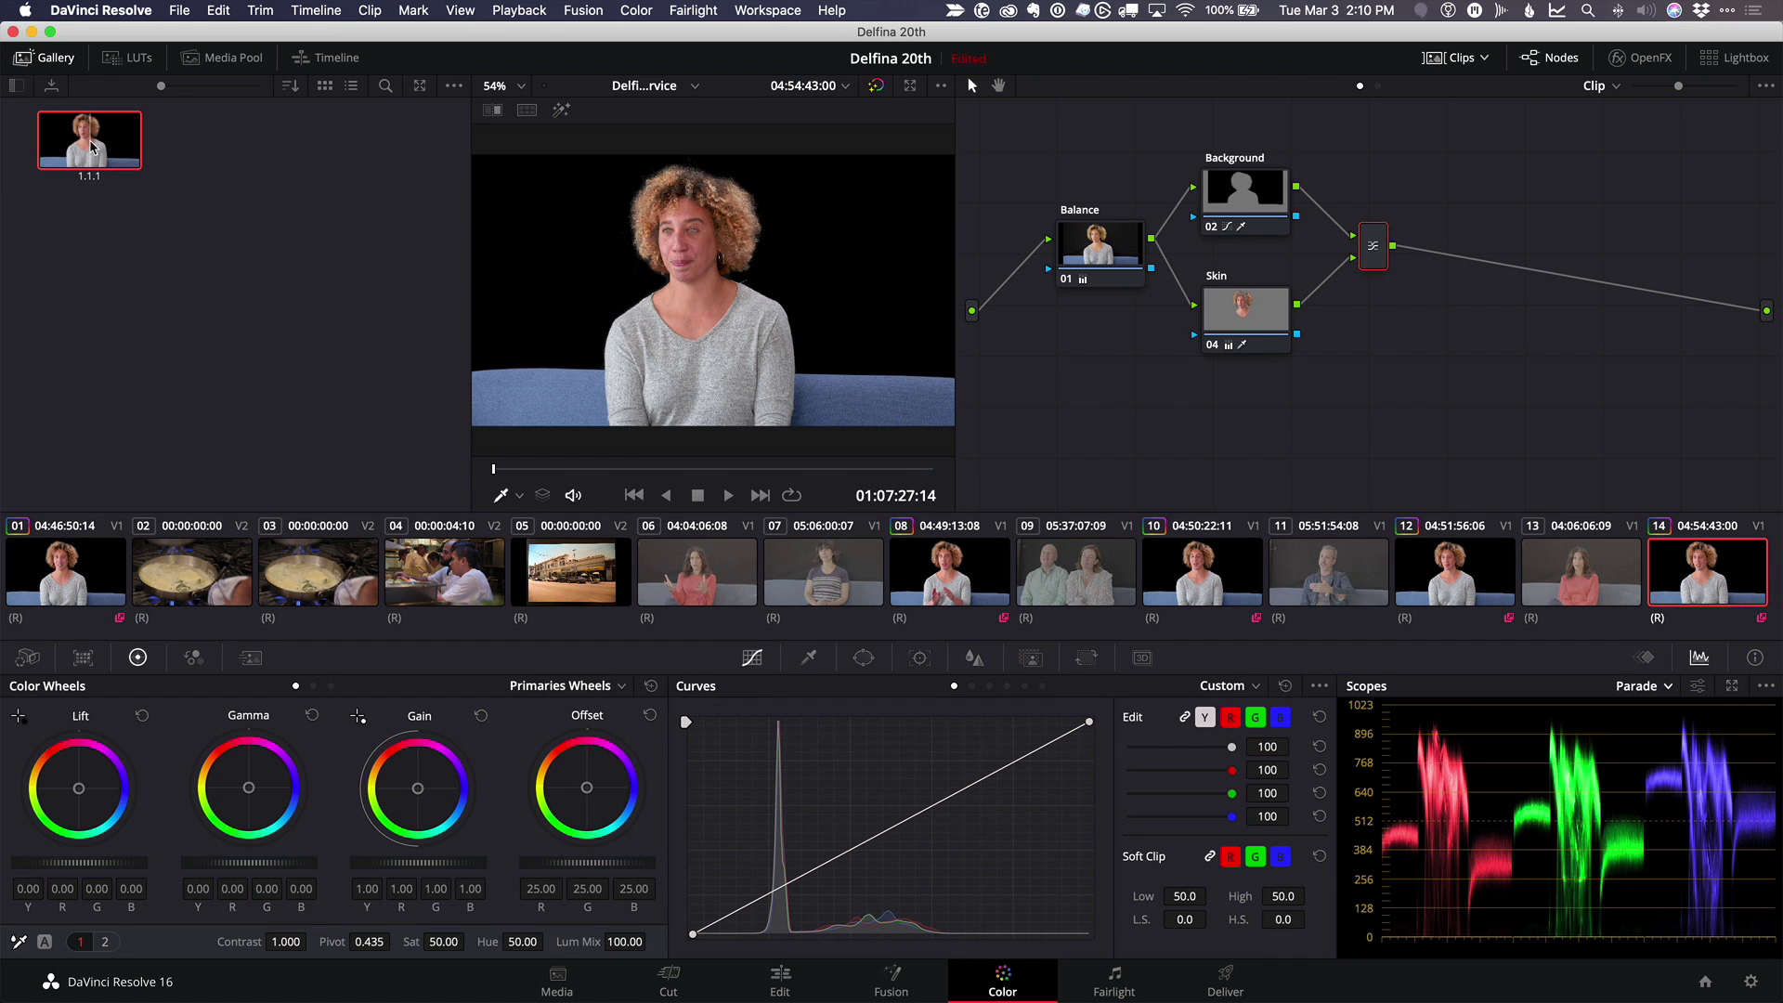
click(88, 148)
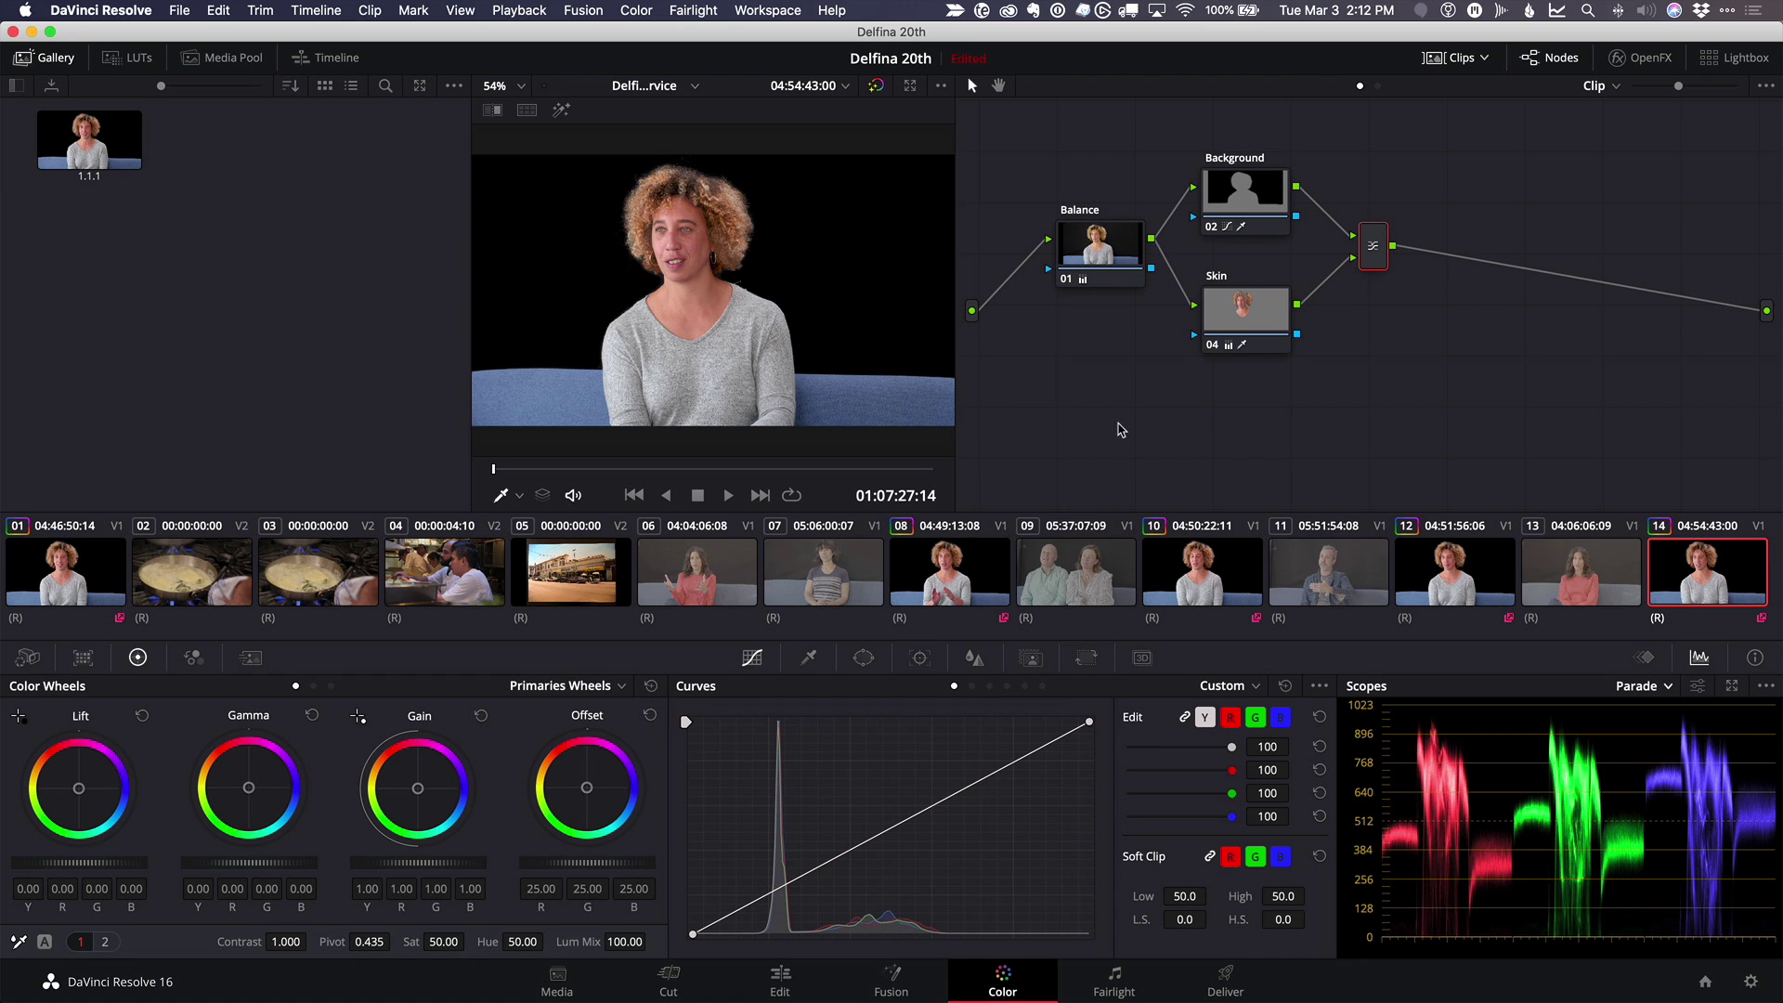
mouse_move(1249, 323)
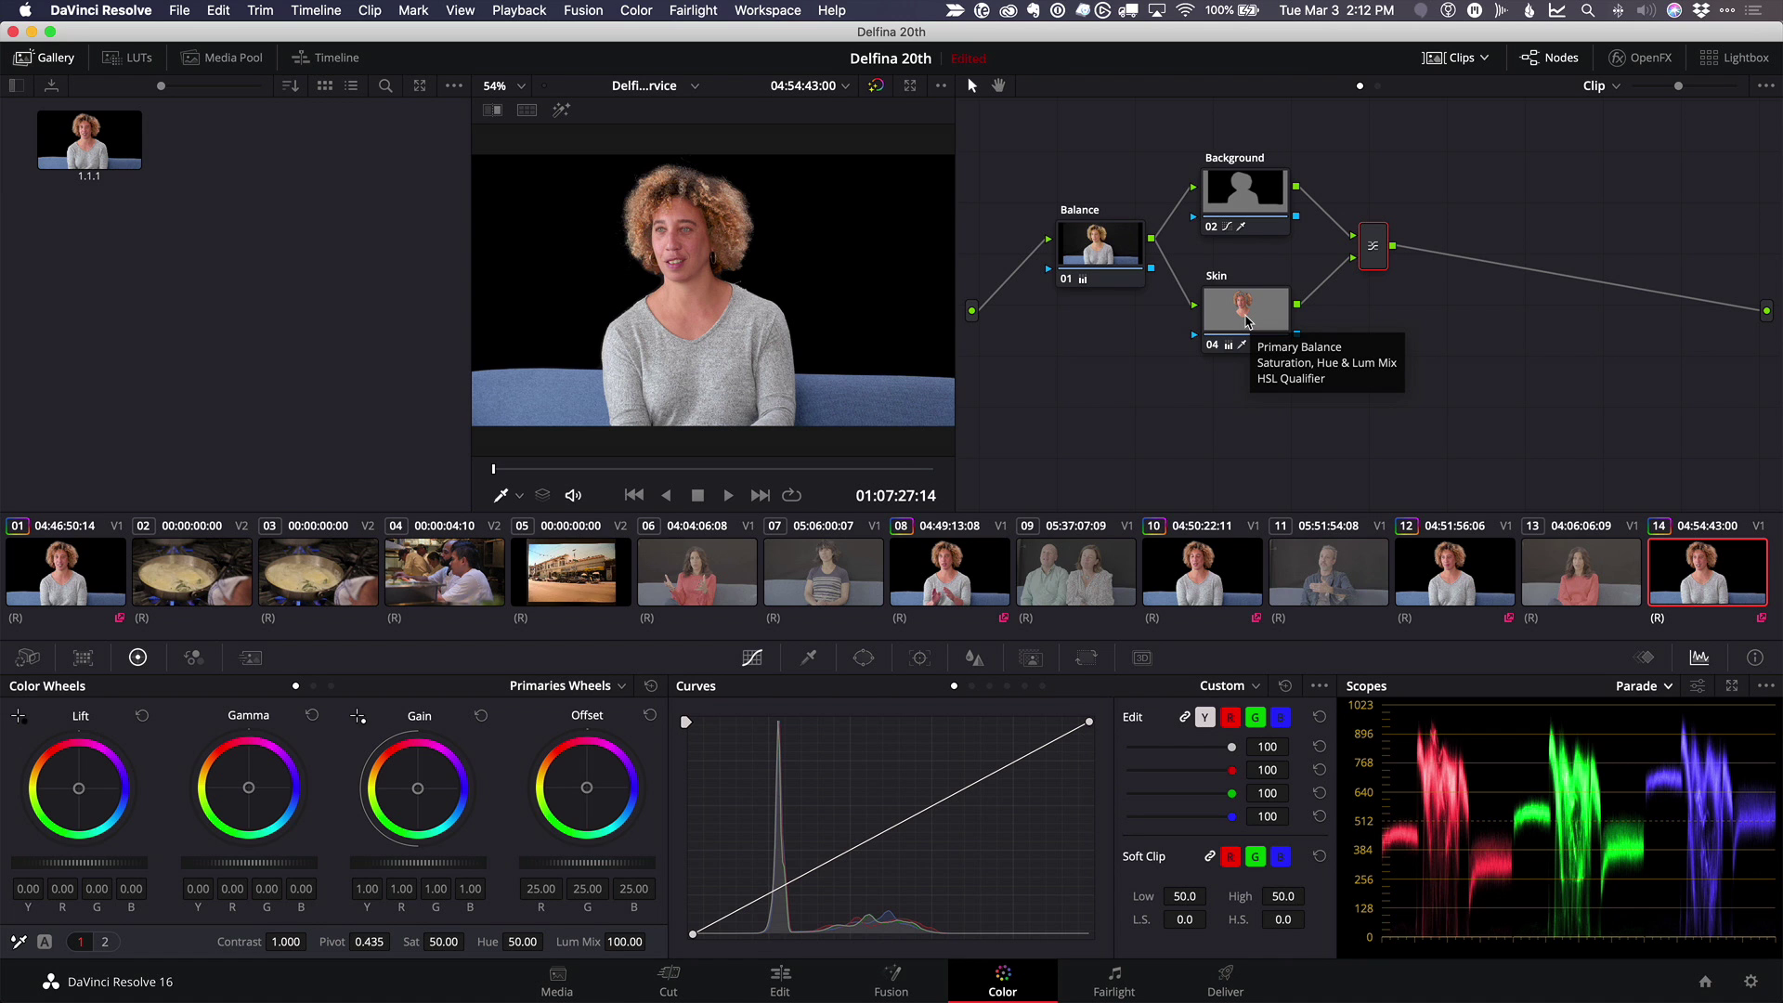
click(1247, 322)
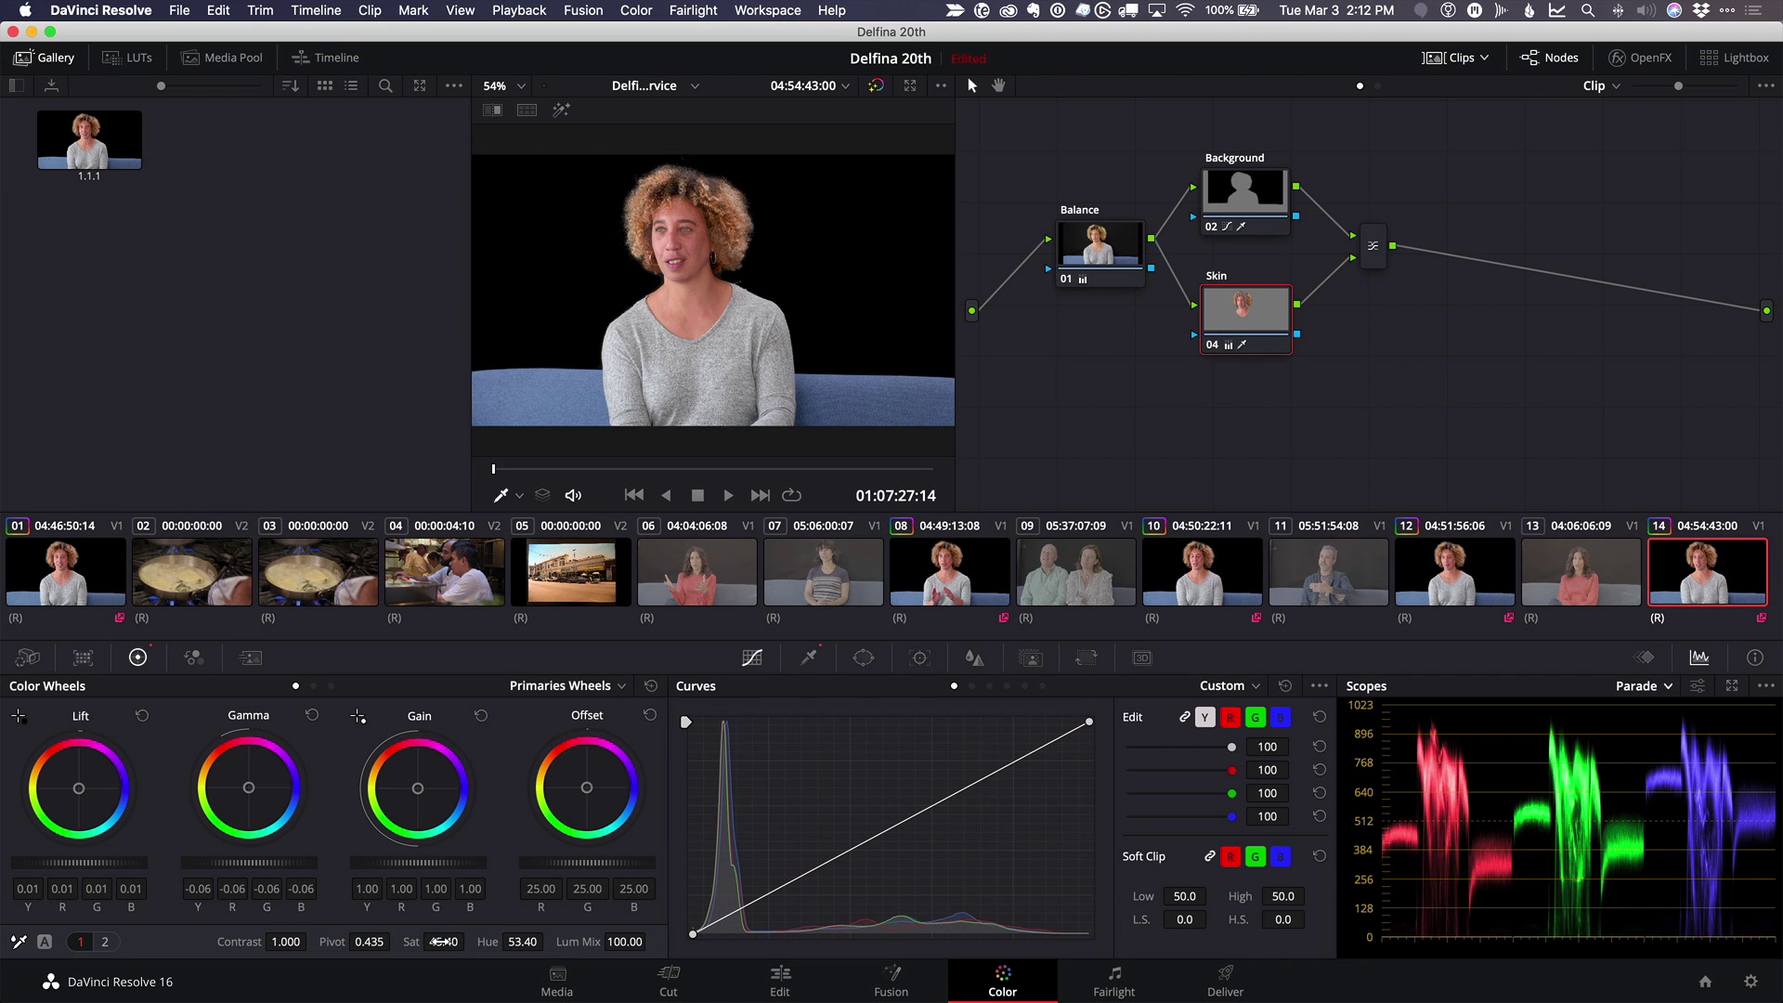
drag(442, 941, 469, 941)
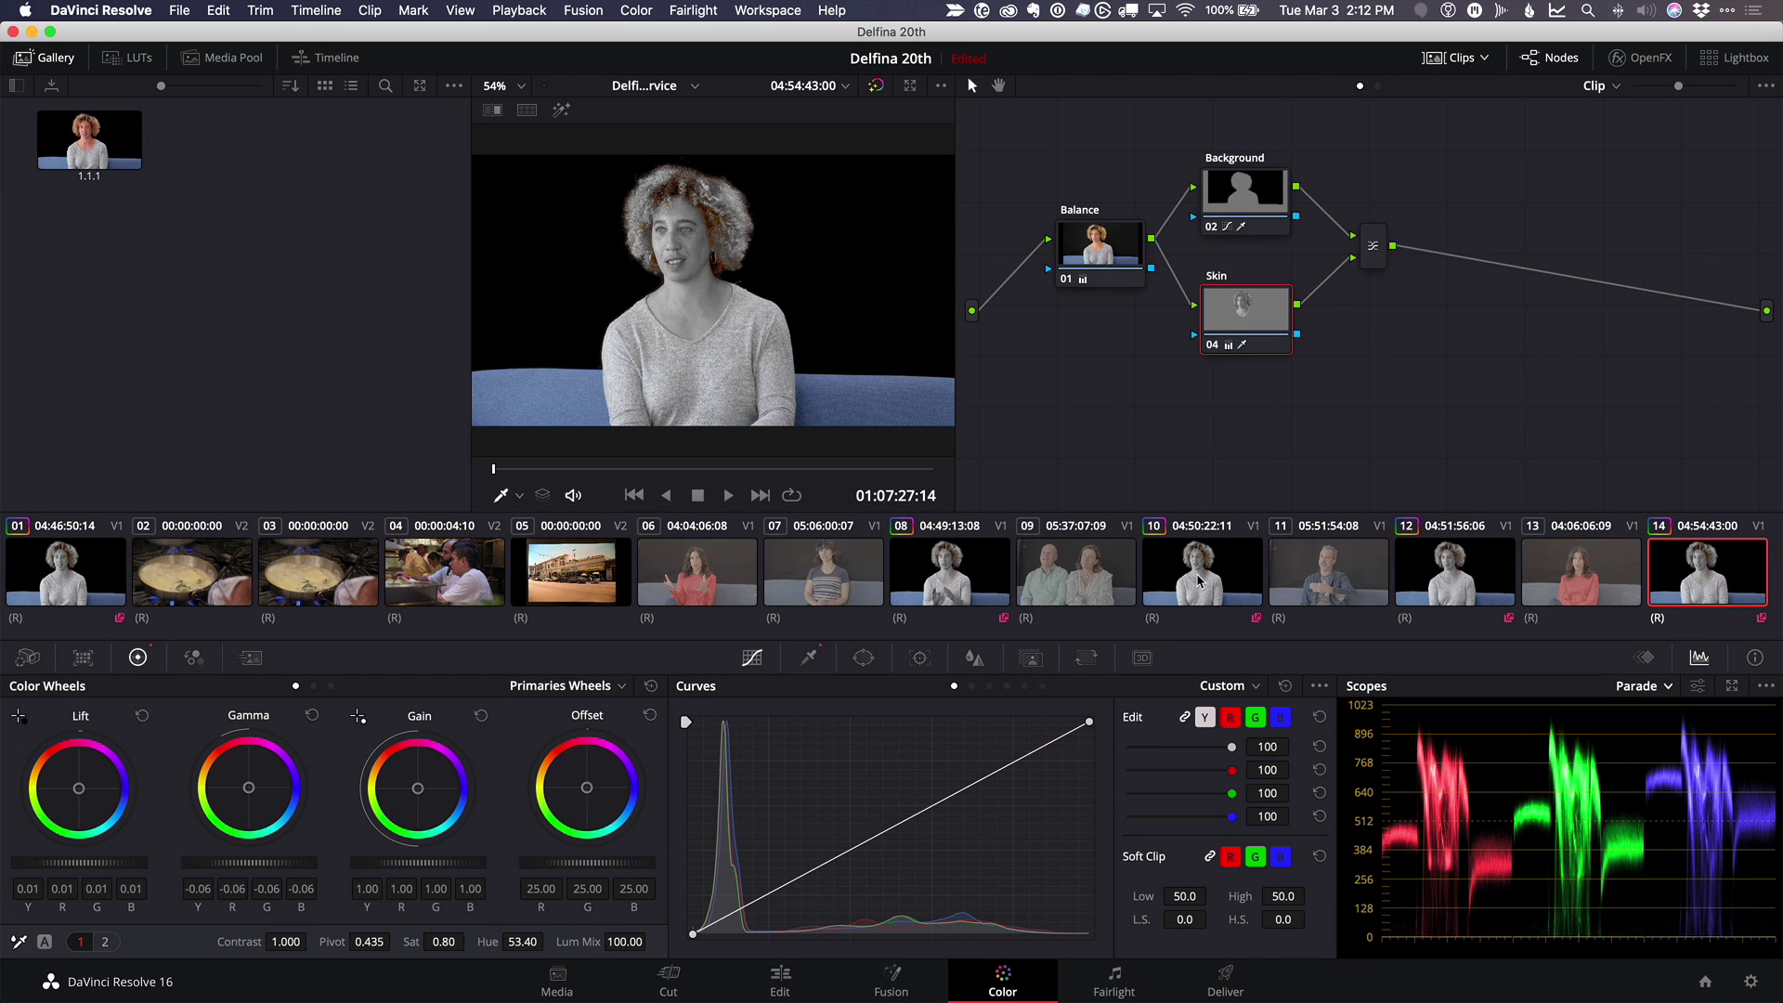
key(super+z)
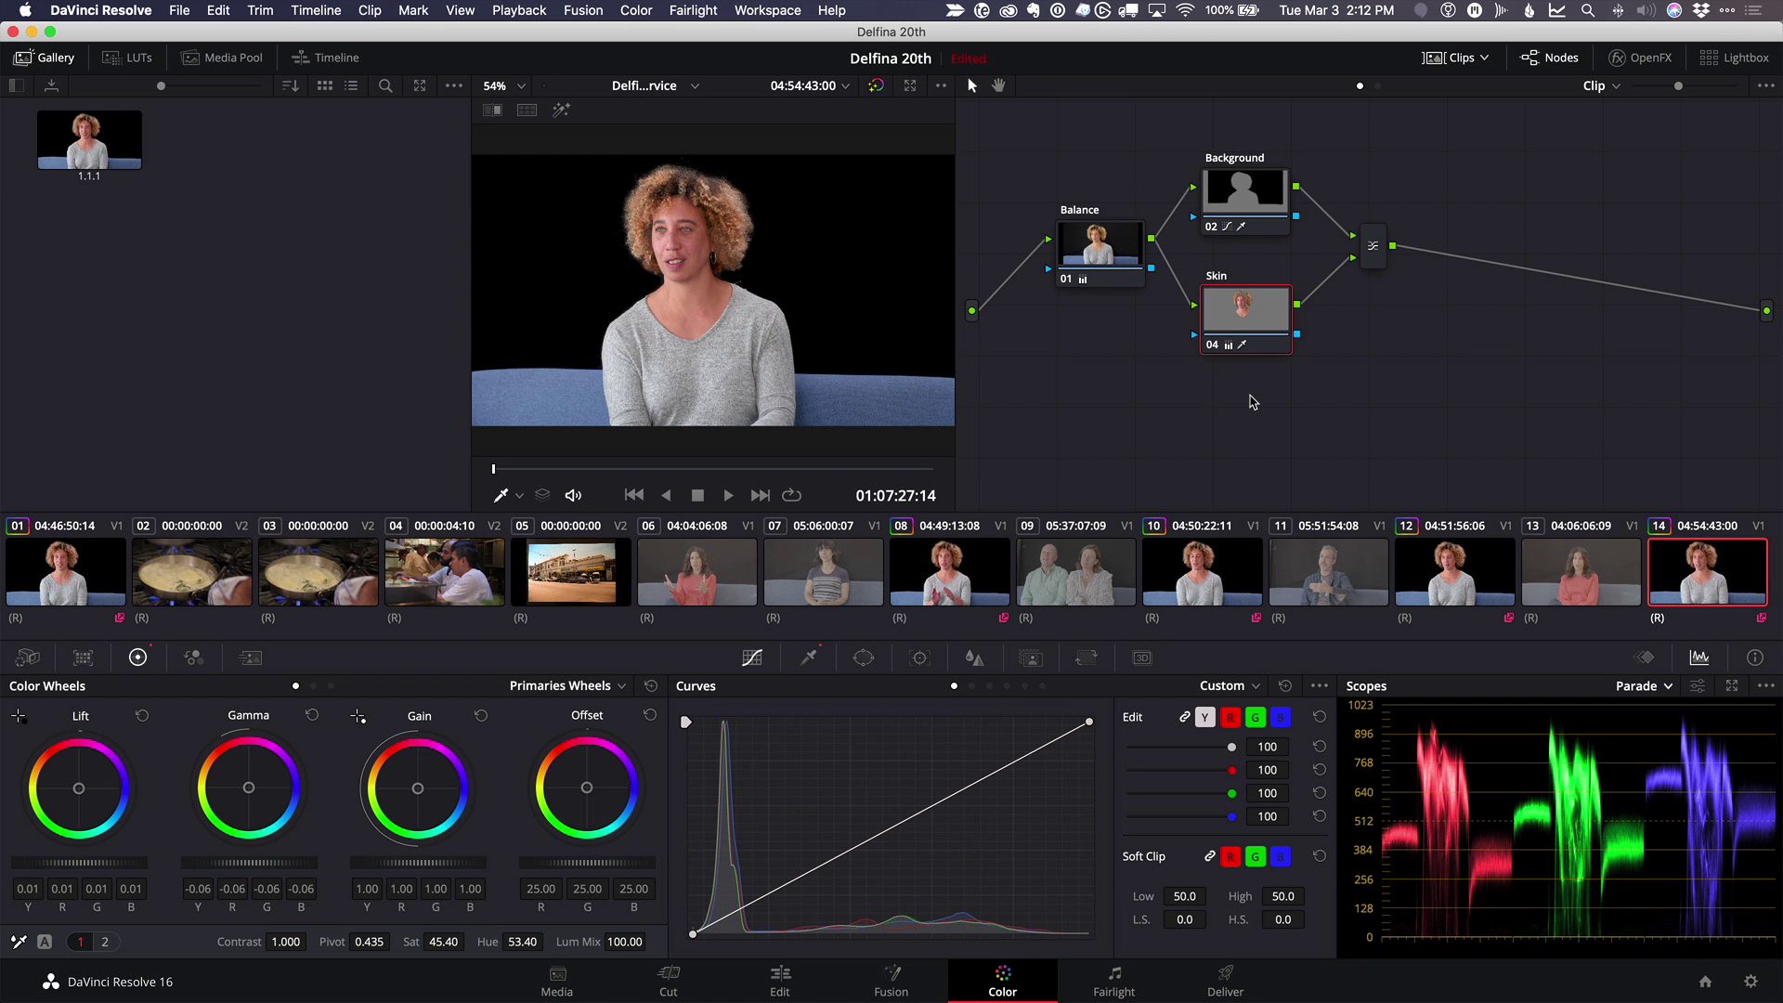
right_click(1714, 571)
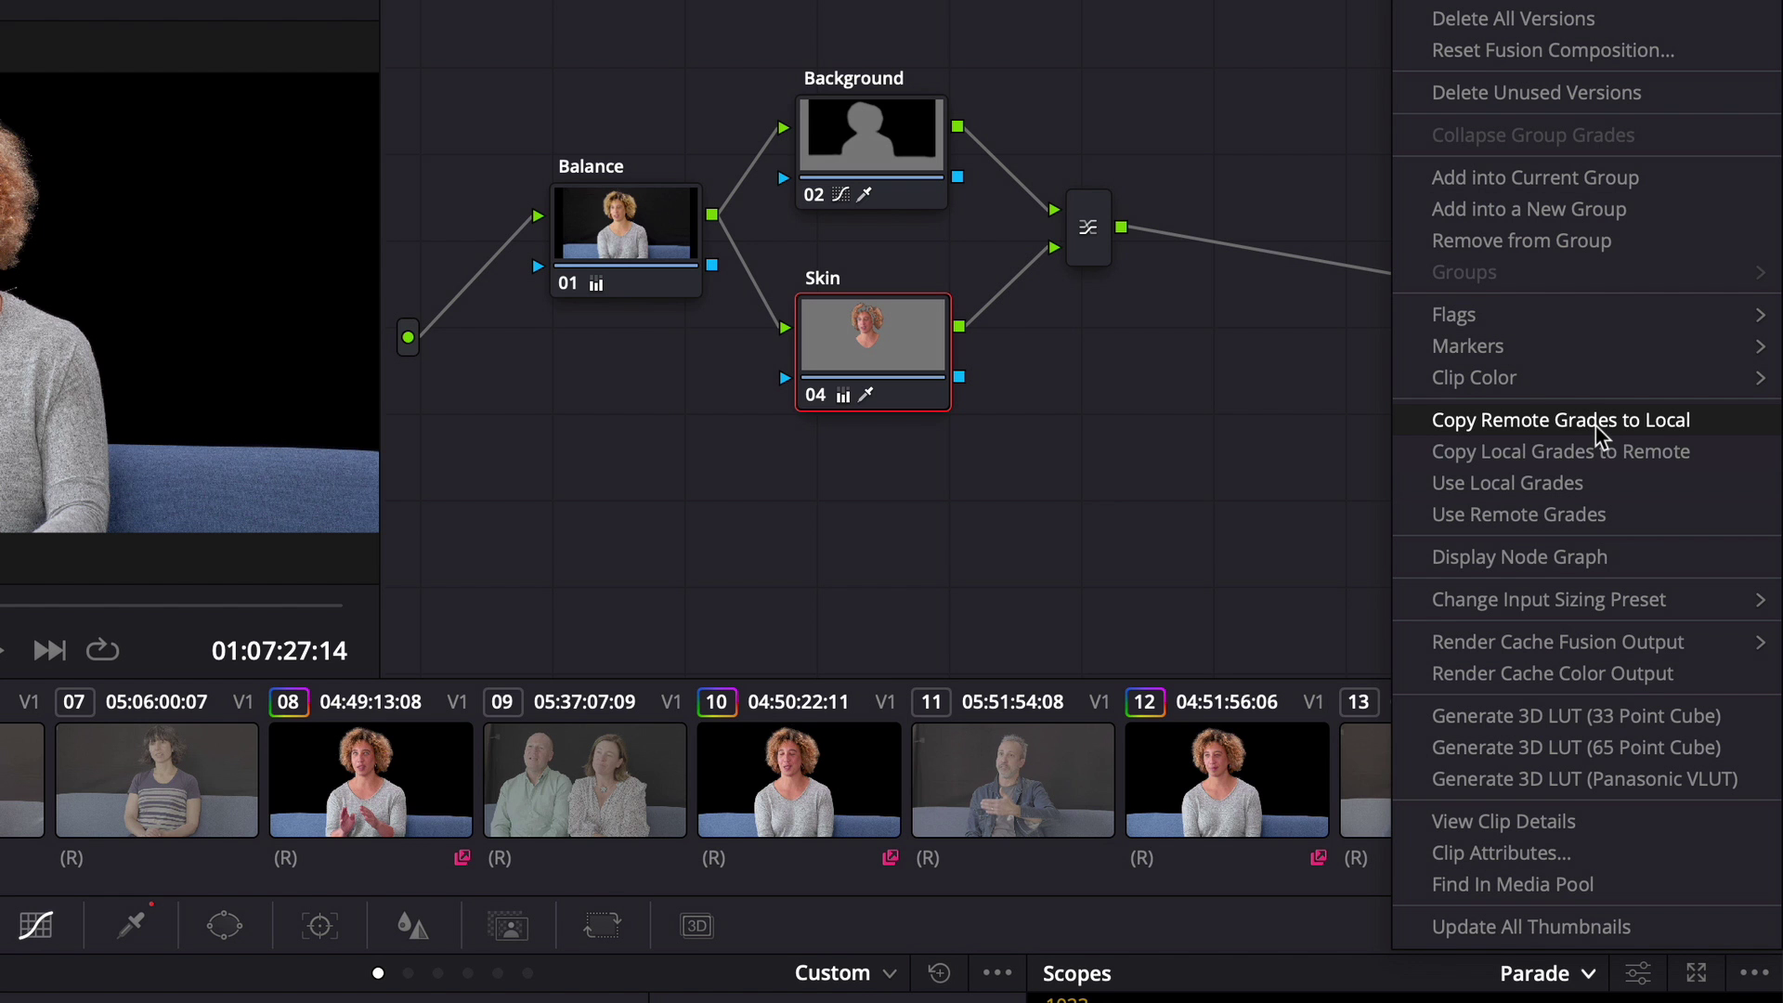
Copy clip 14's remote grade to local and change the labels shown under thumbnails.
click(1600, 423)
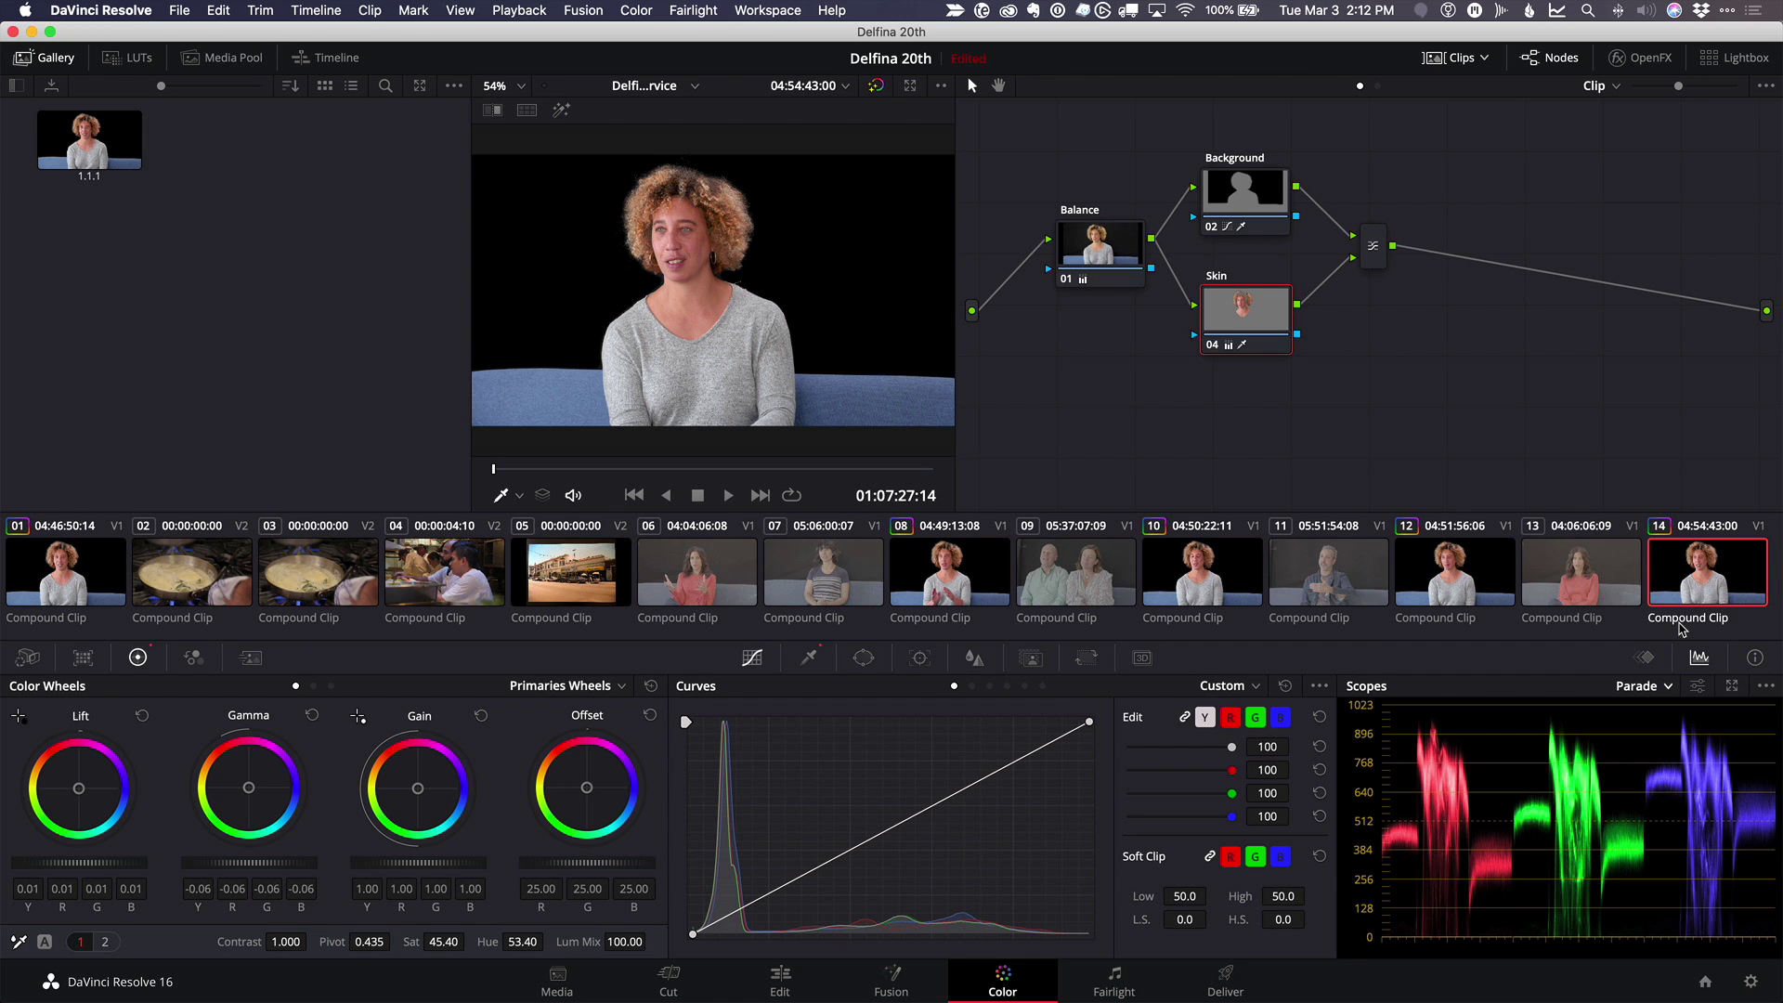
click(1681, 619)
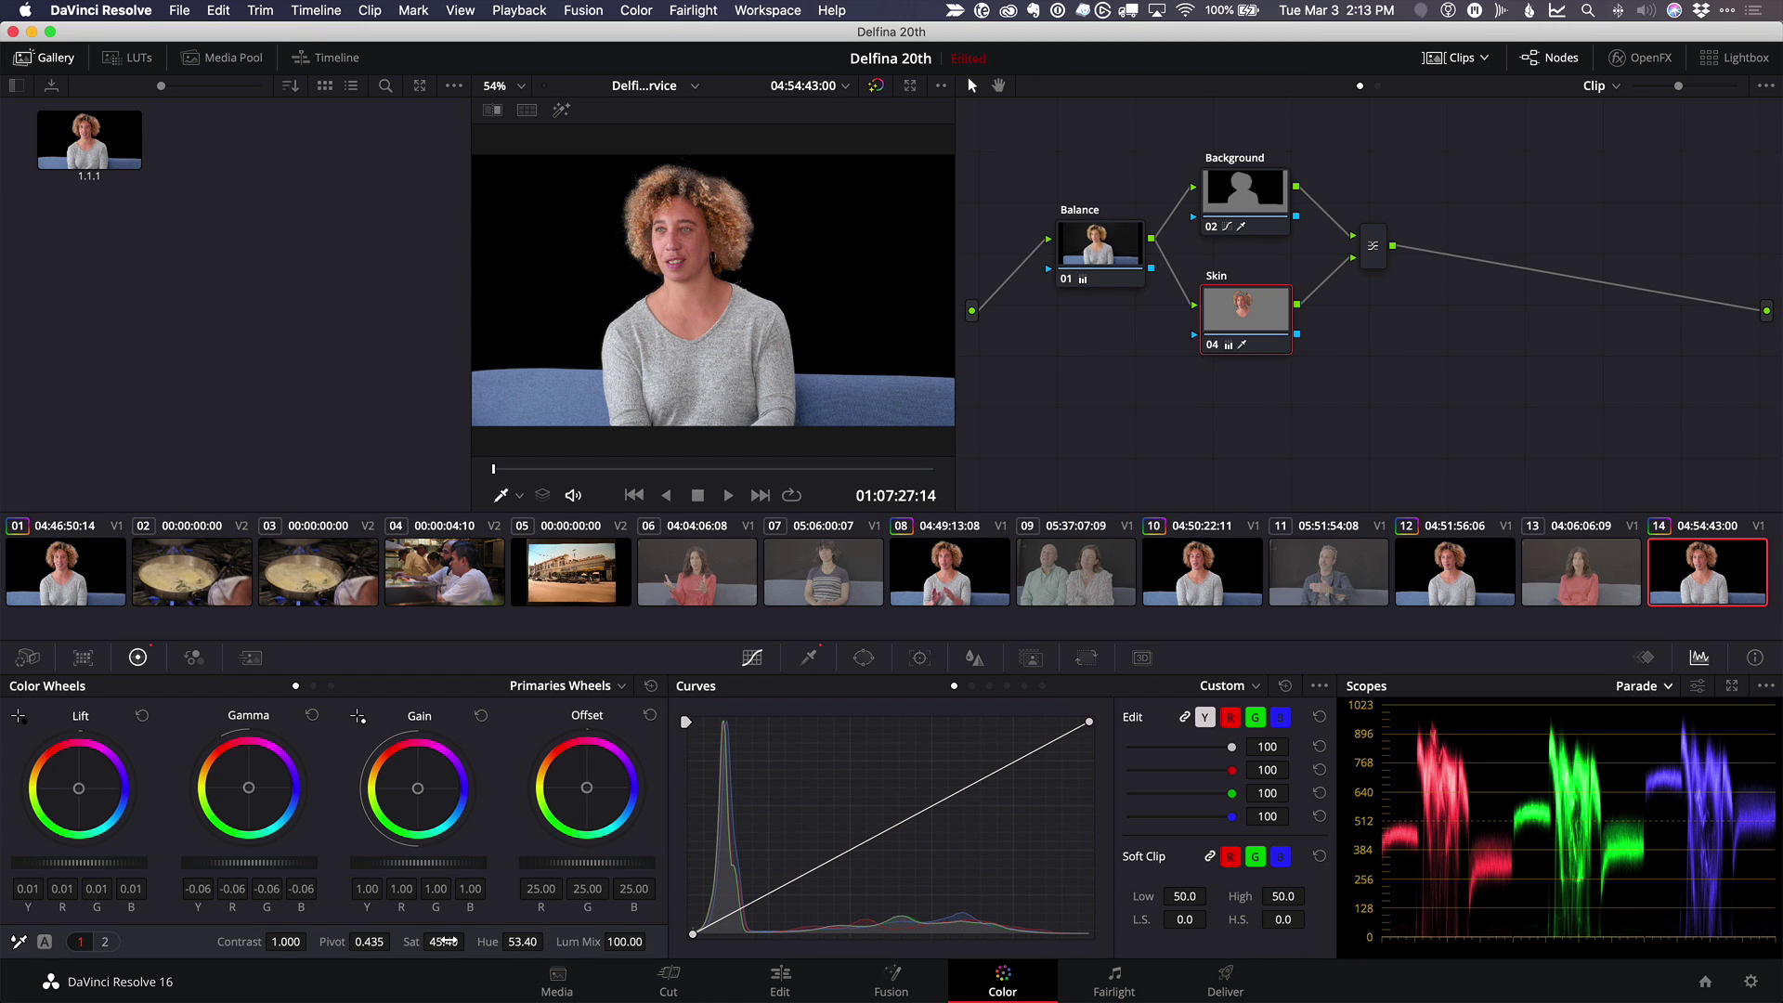
Lower clip 14's Skin saturation to 22.40, then compare it with clips 10 and 01.
drag(444, 942, 390, 942)
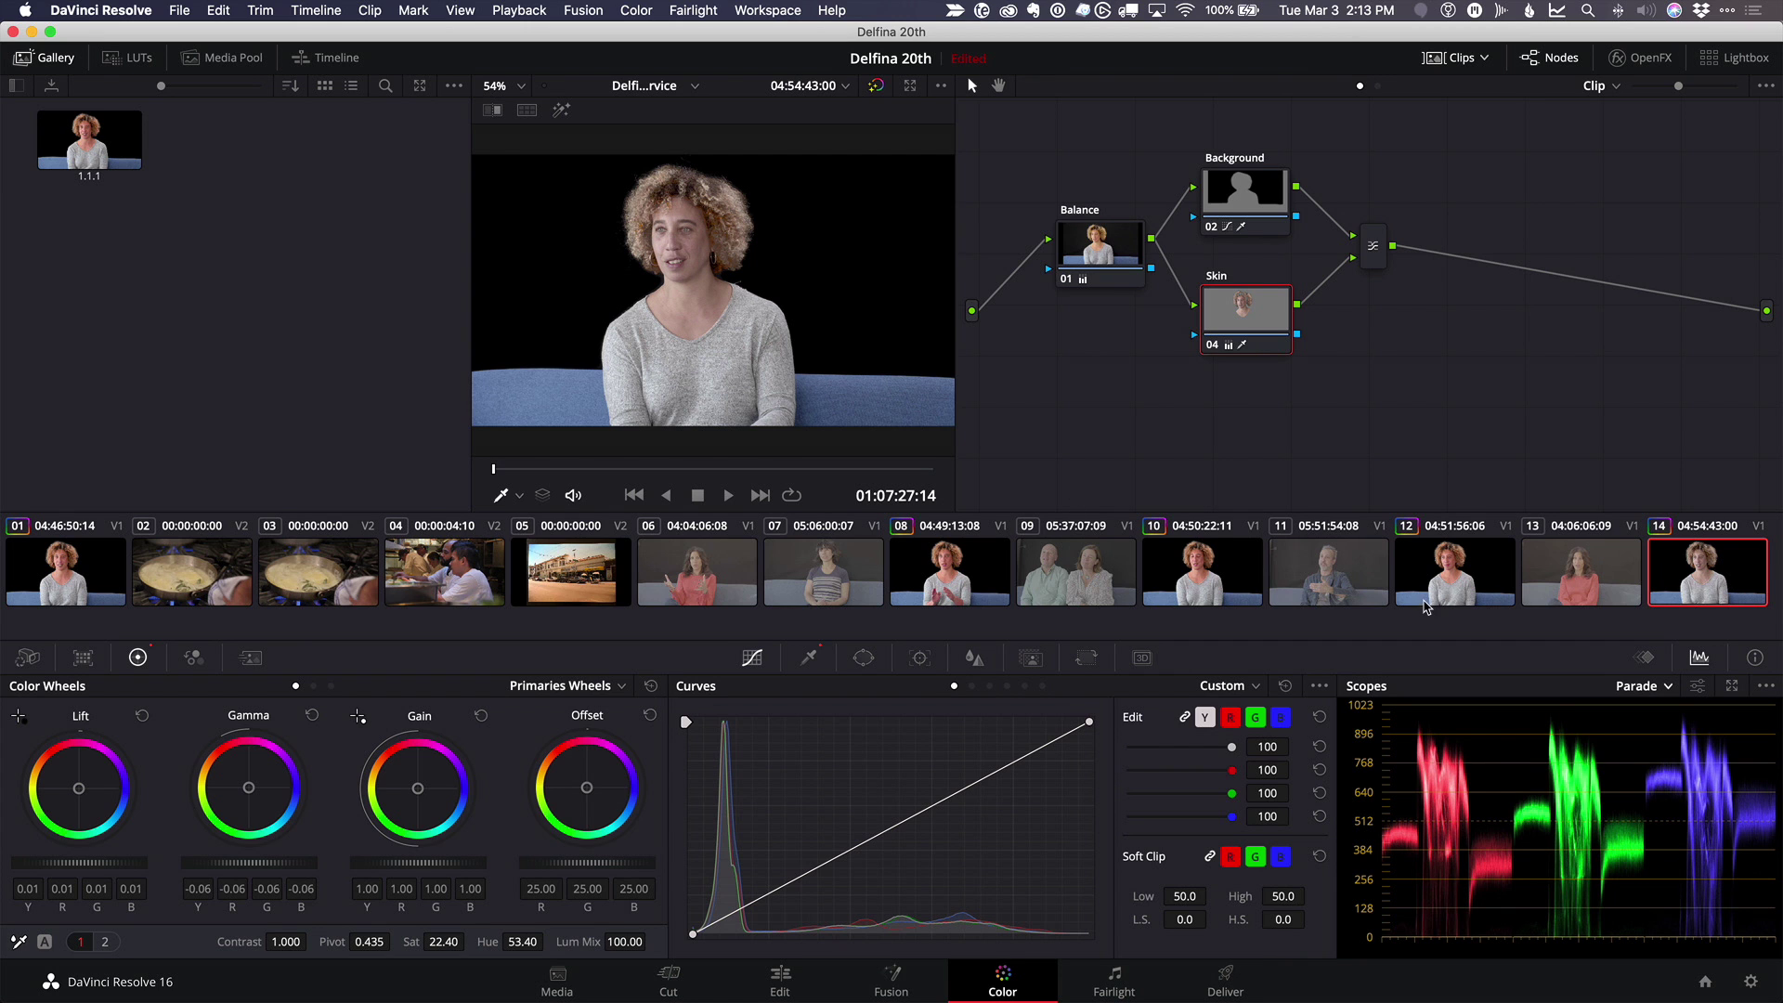
click(1203, 572)
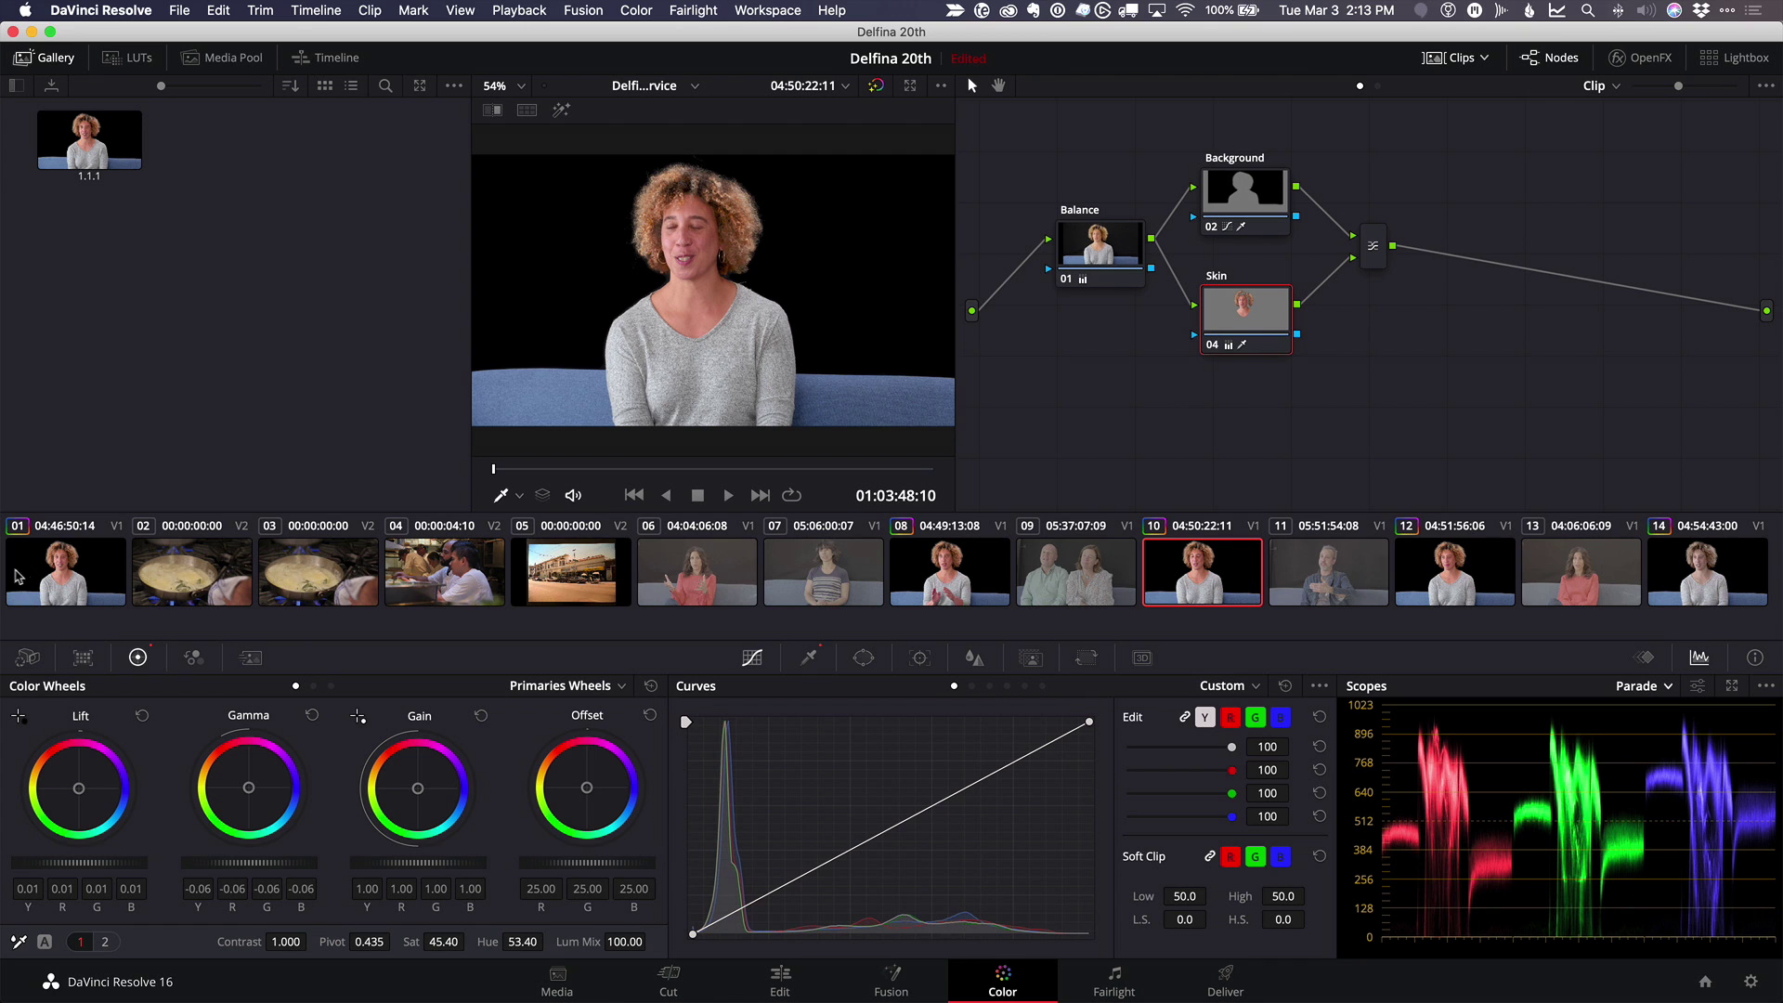
click(62, 580)
click(1707, 569)
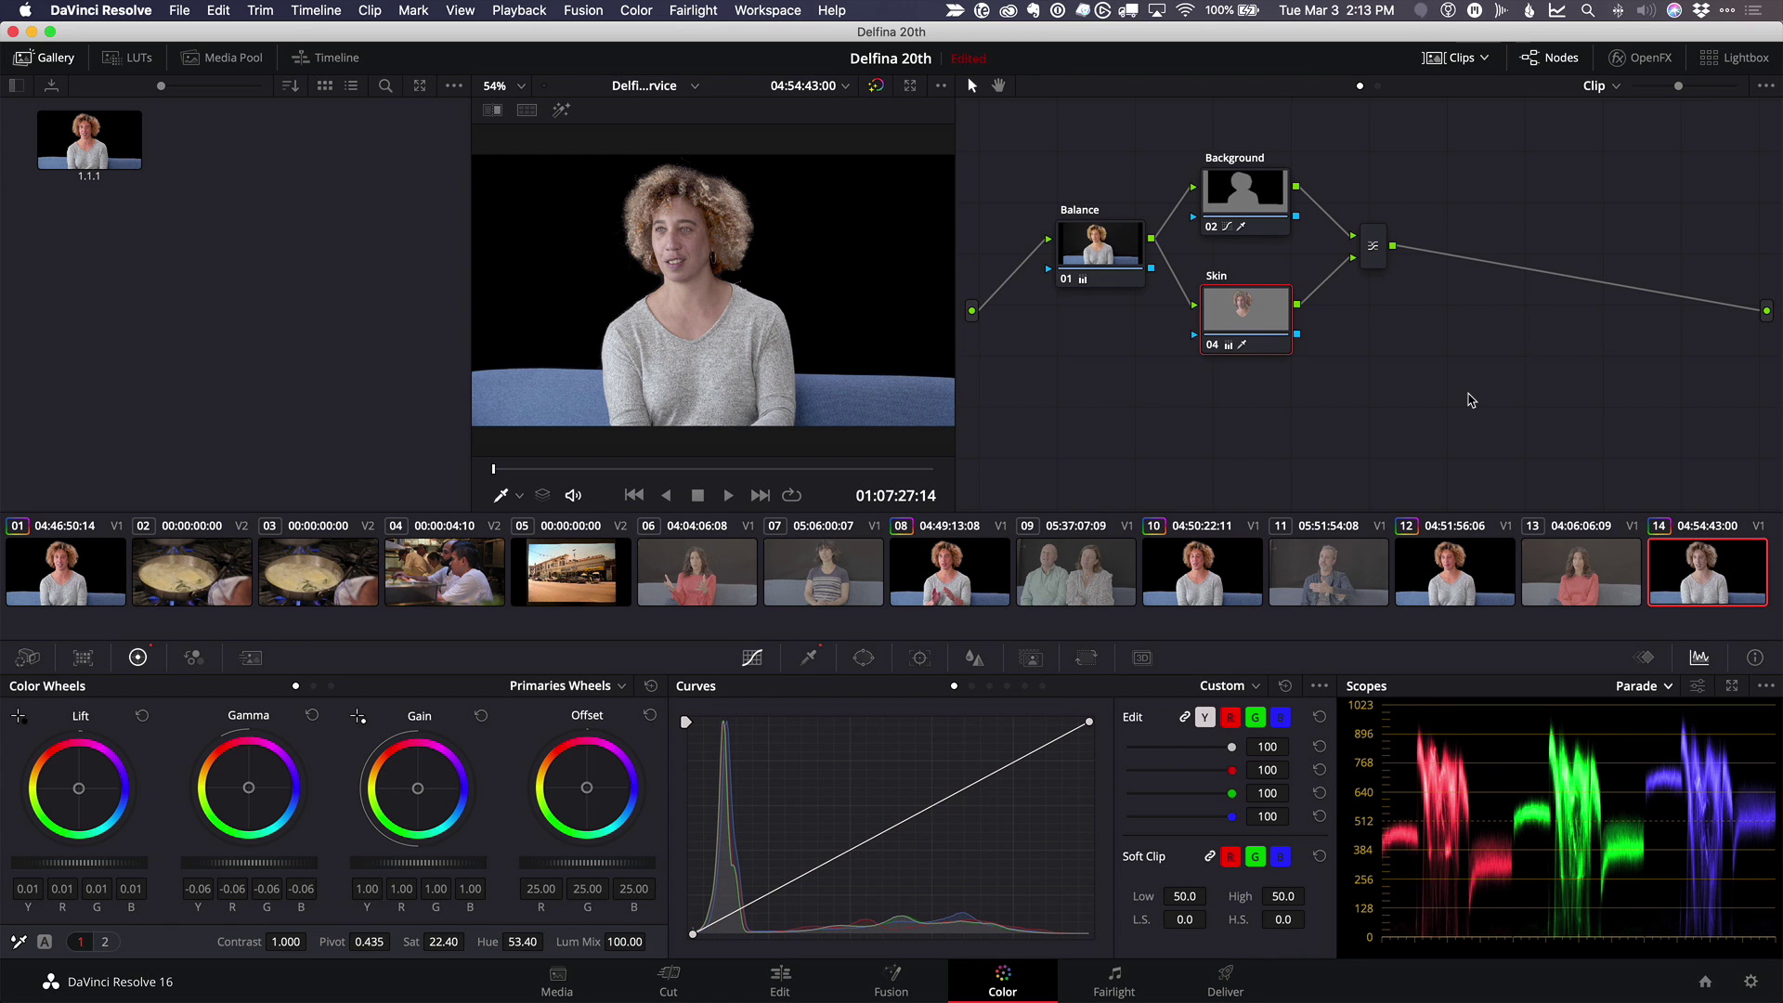